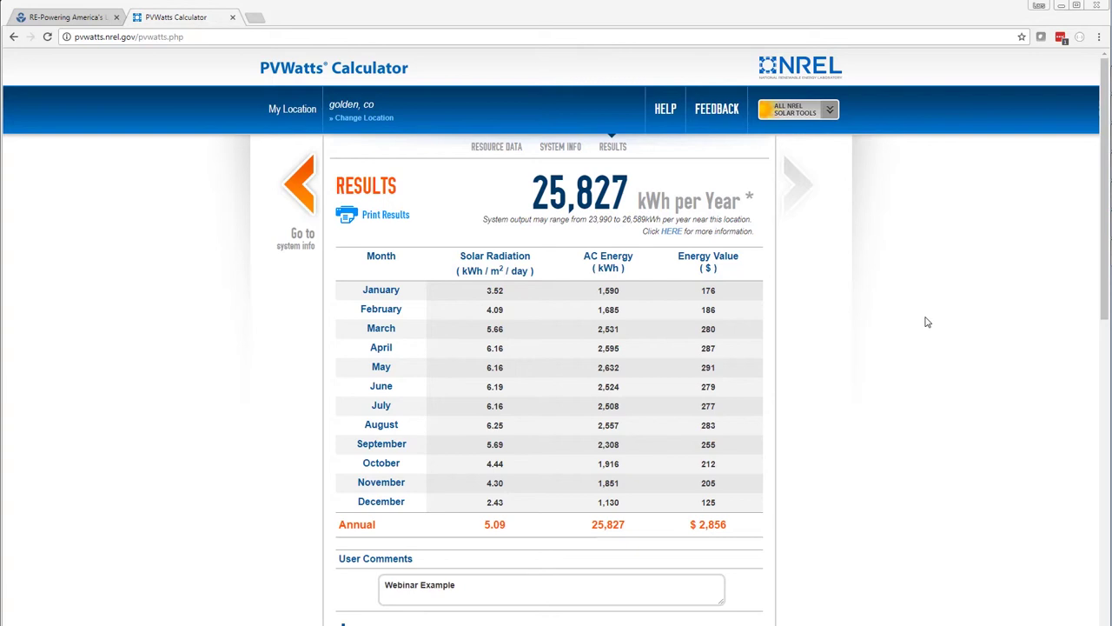
- Start a new PVWatts calculation for the location west boylston, ma
click(303, 73)
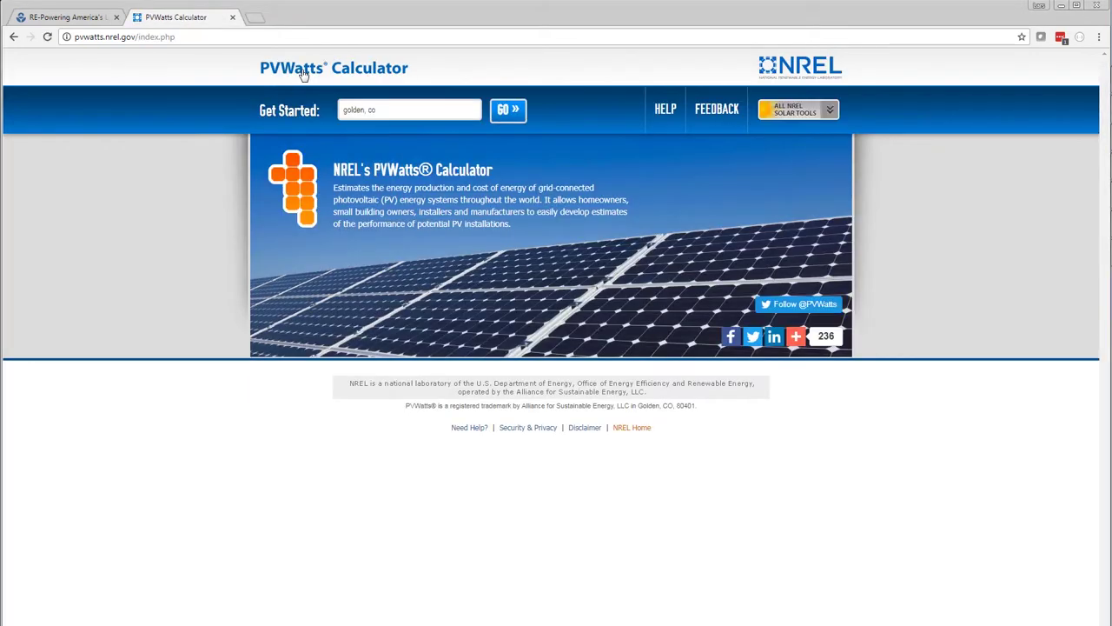
drag(390, 110, 332, 109)
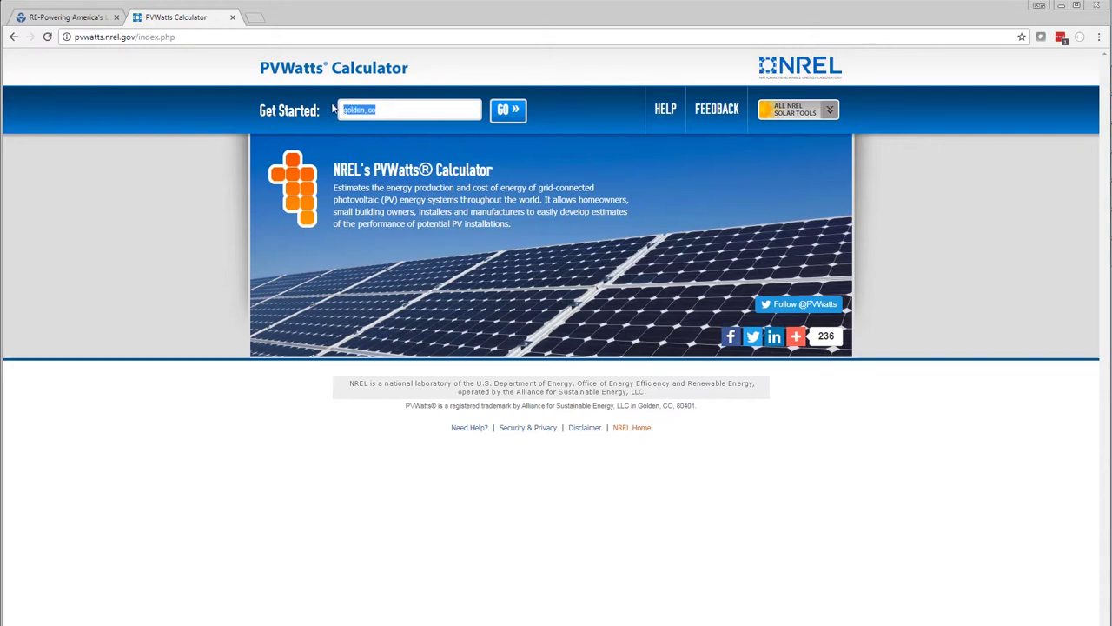
text(west boylston, ma)
key(Return)
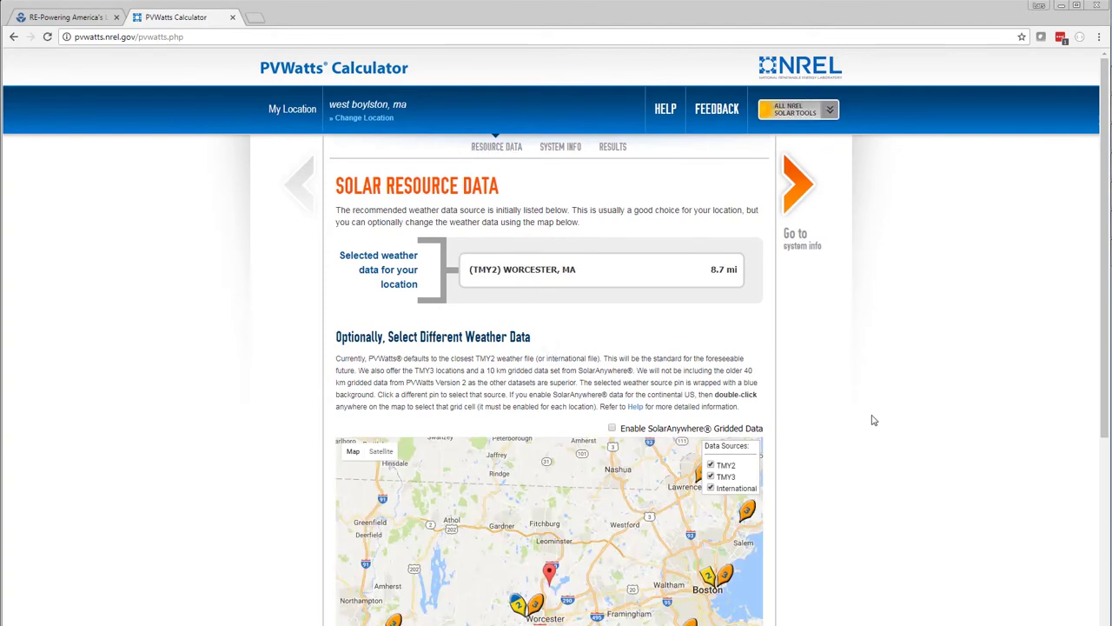
- Select the TMY3 Worcester Regional Arpt, MA weather data source for the location and continue to the system info
scroll(874, 392, down, 3)
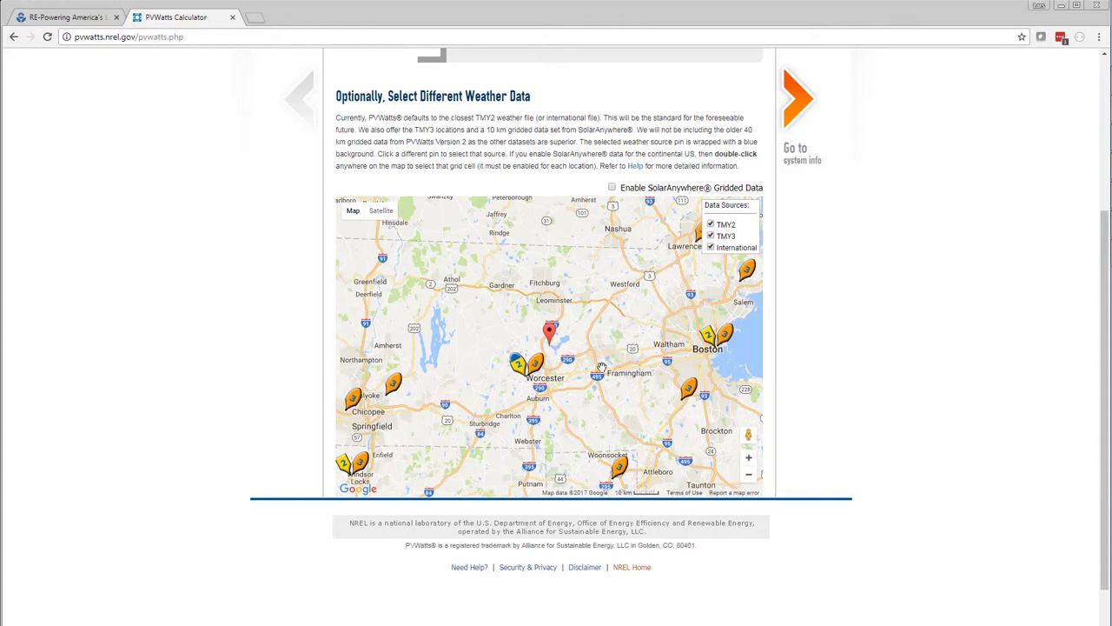
click(538, 368)
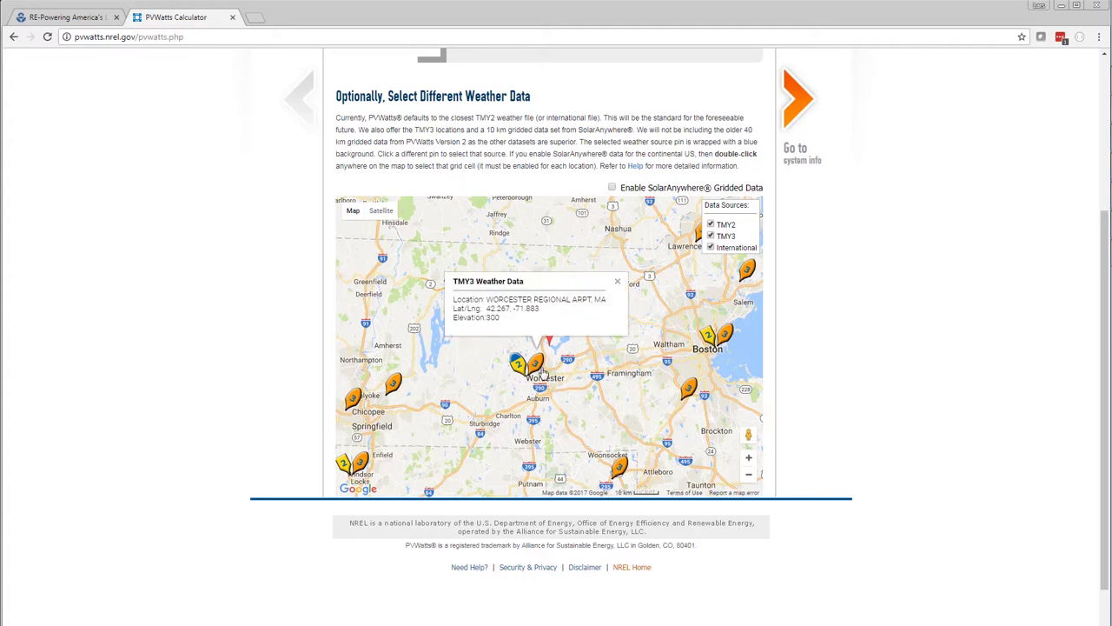
click(538, 368)
scroll(700, 177, up, 2)
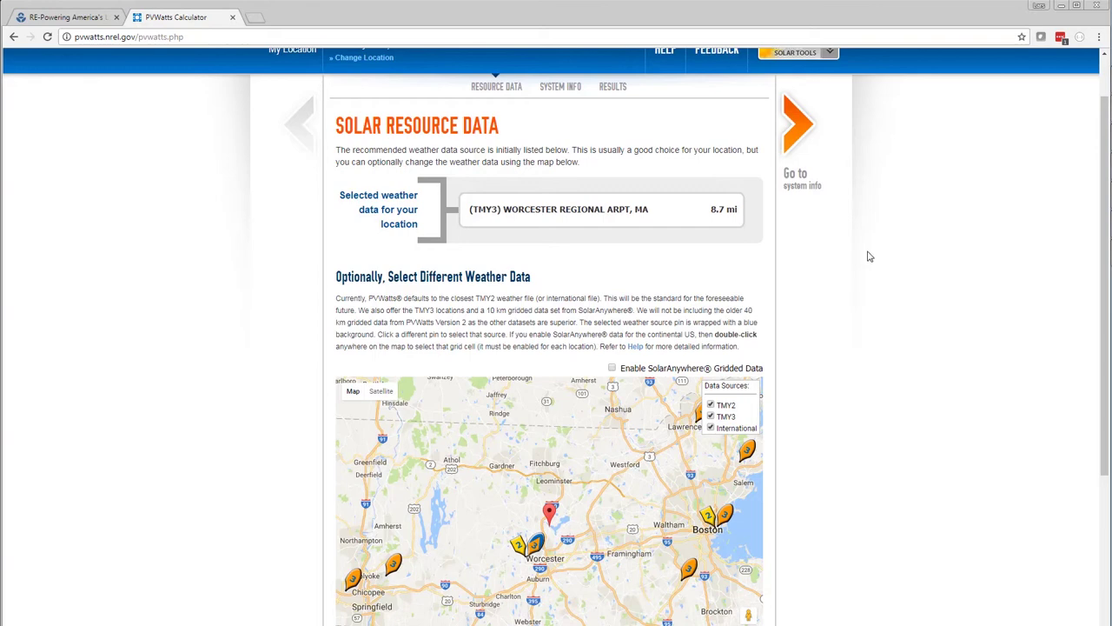
scroll(848, 248, up, 1)
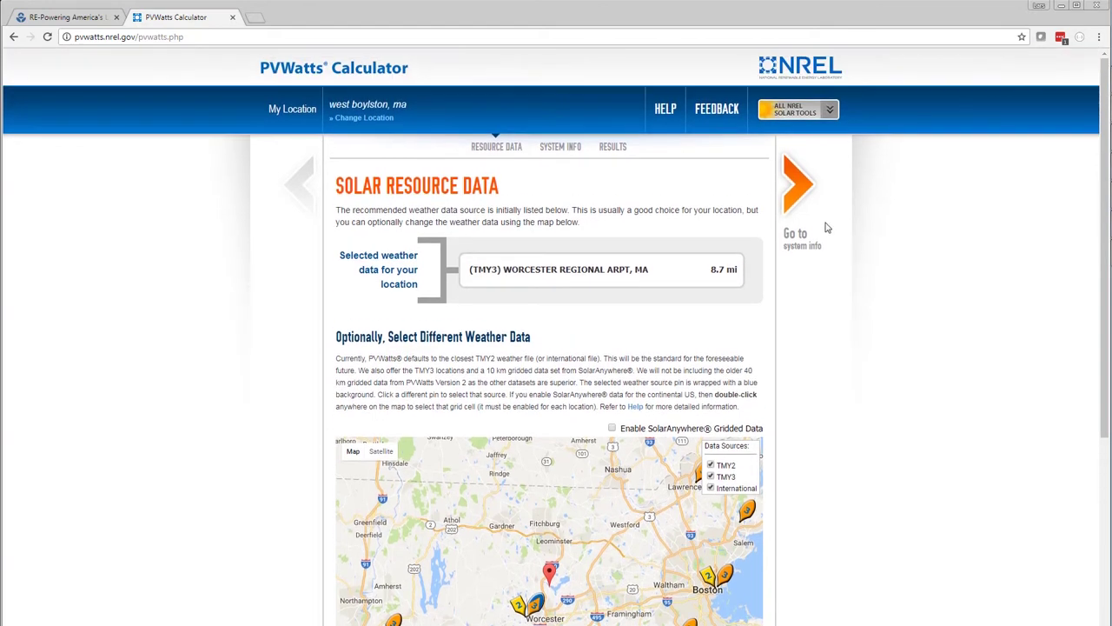
click(793, 195)
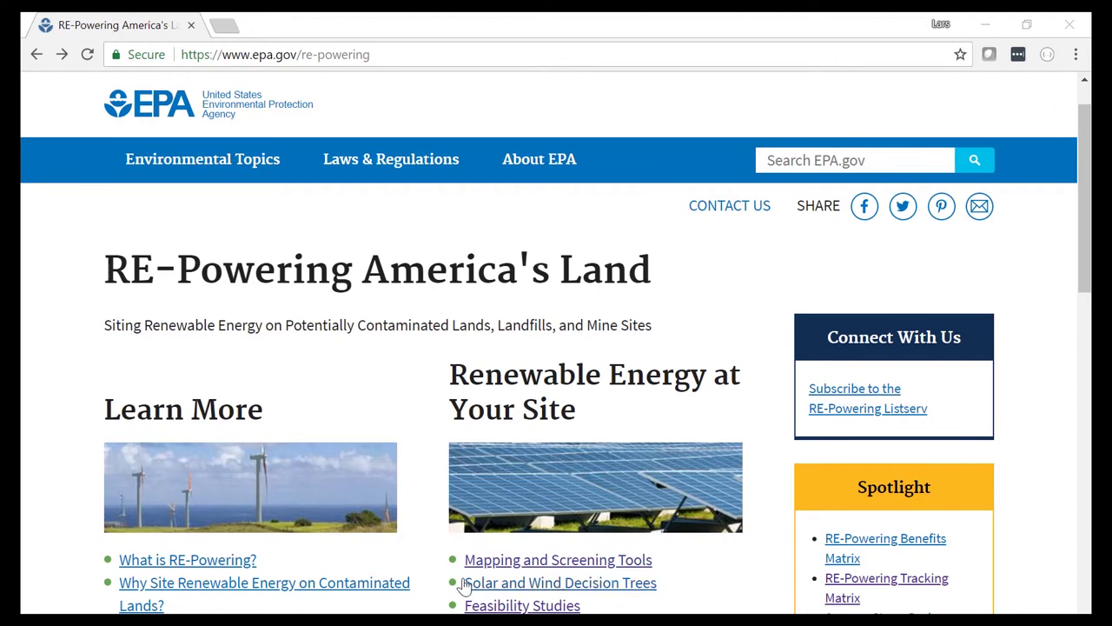
- Open the RE-Powering Mapper from EPA's mapping and screening tools and accept its introductory notice
click(510, 563)
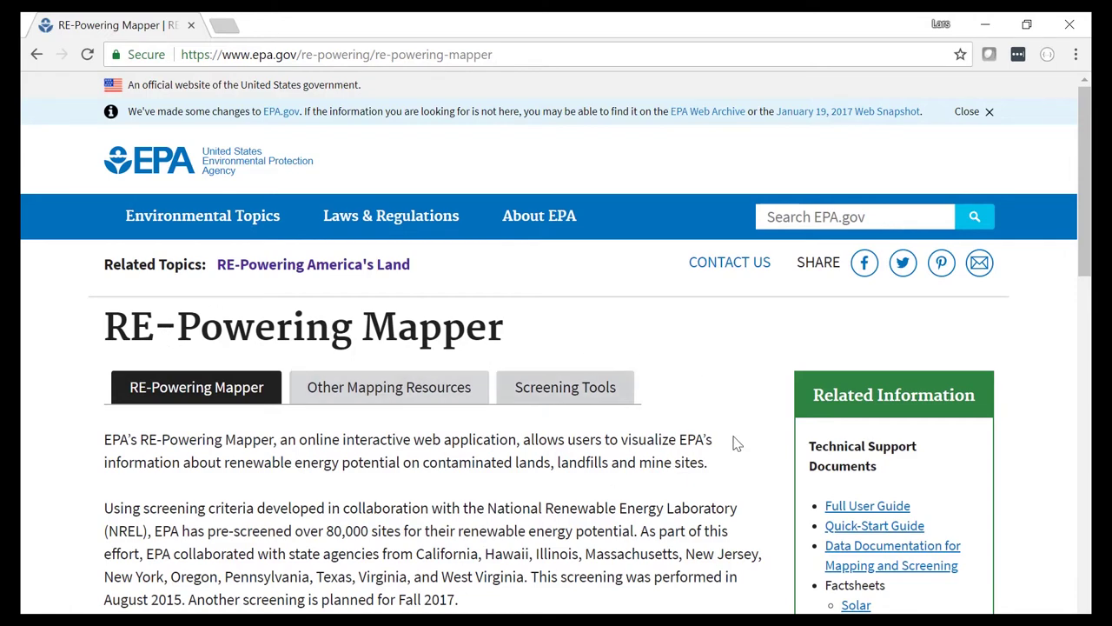
scroll(613, 521, down, 3)
scroll(613, 521, down, 5)
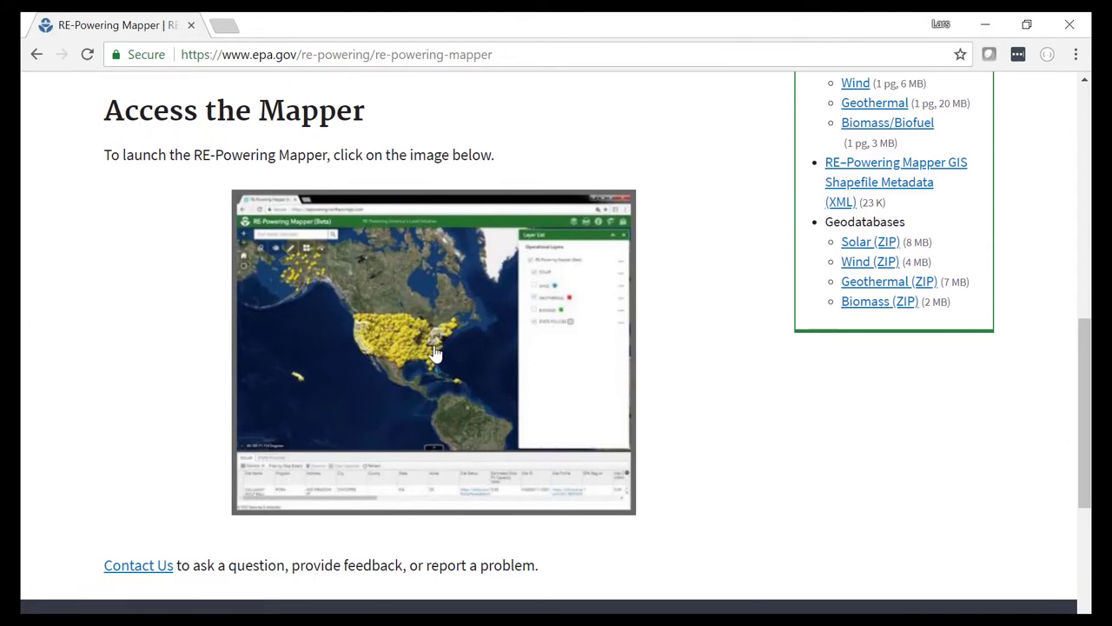
click(435, 353)
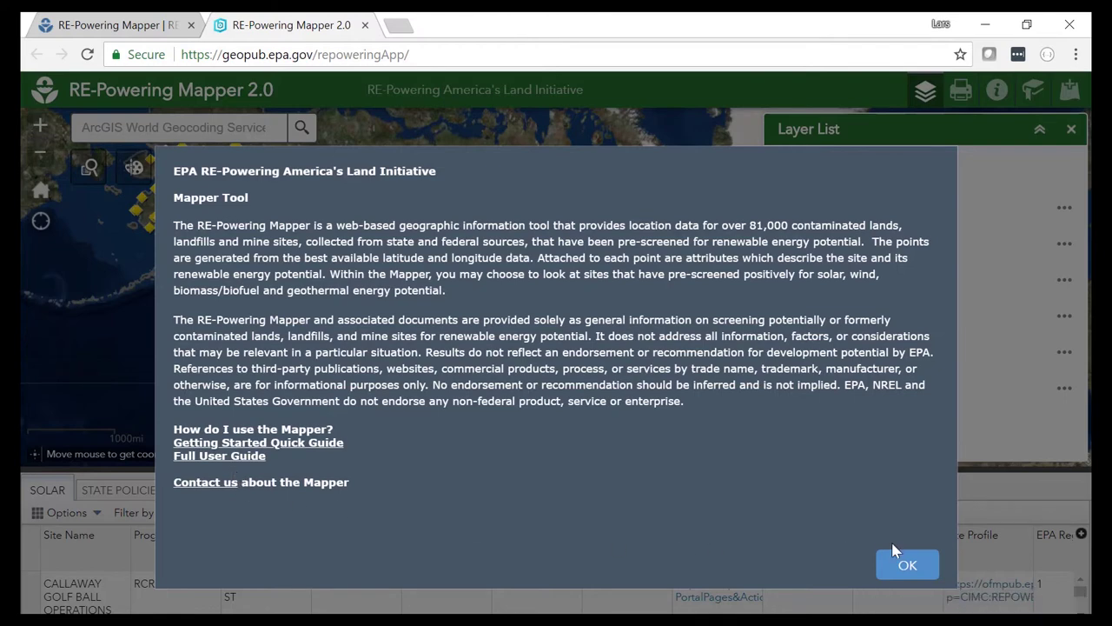
click(904, 566)
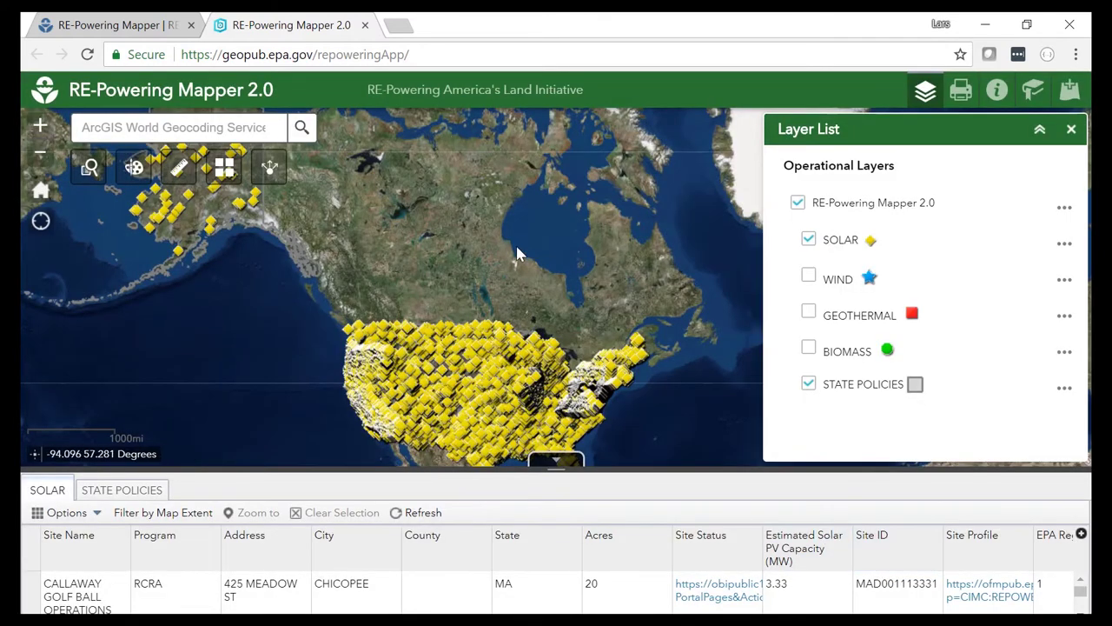
- Search the map for West Boylston, MA, USA
drag(469, 185, 449, 159)
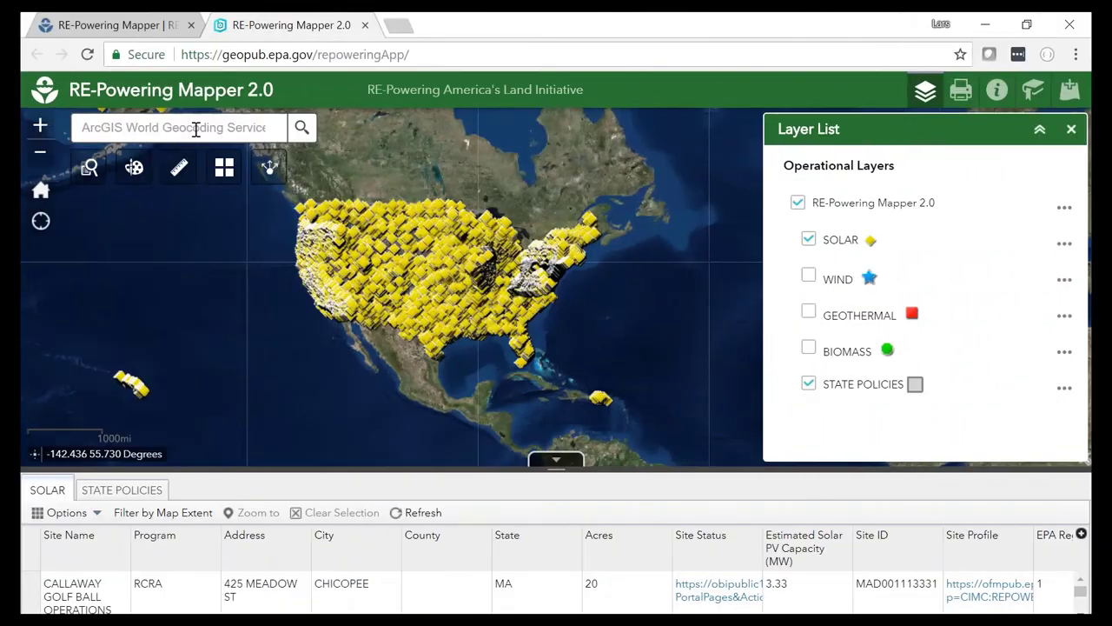
text(west)
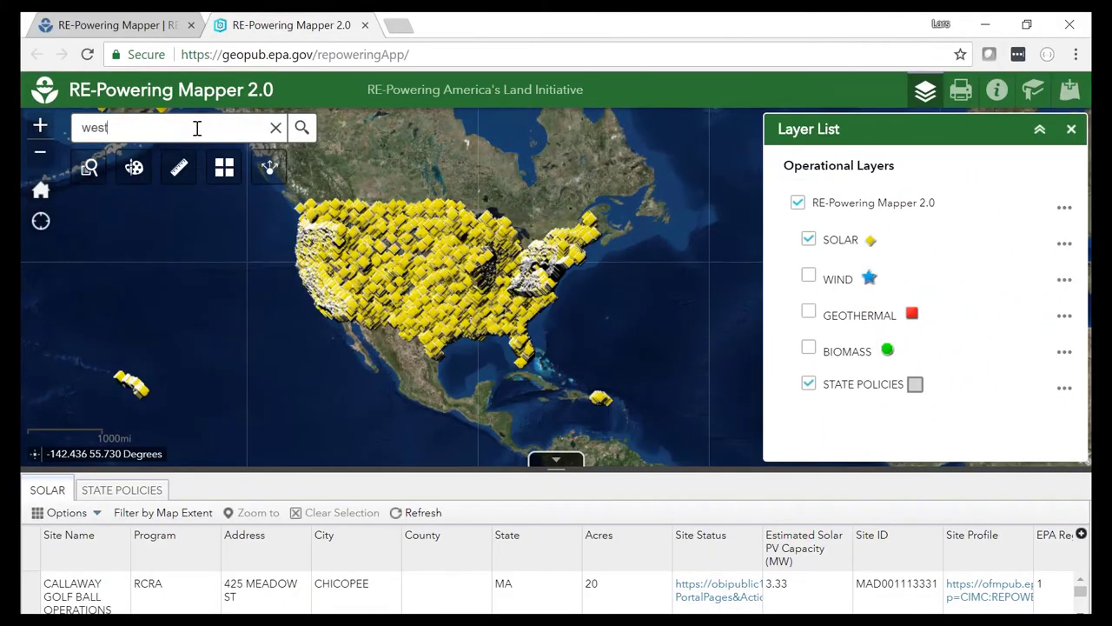
text( boy)
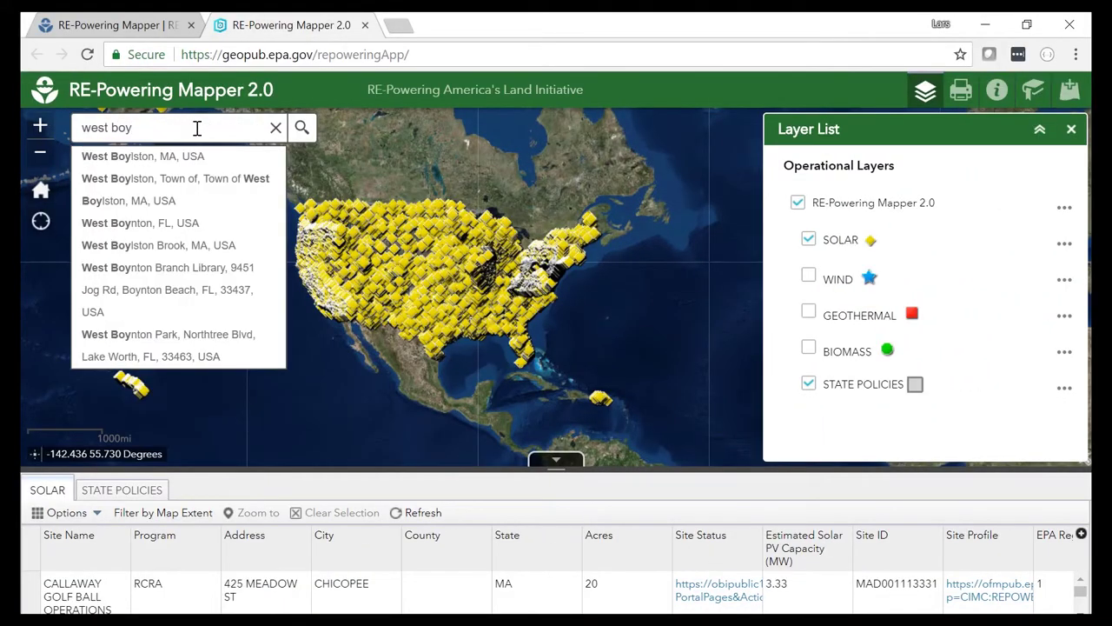
key(Return)
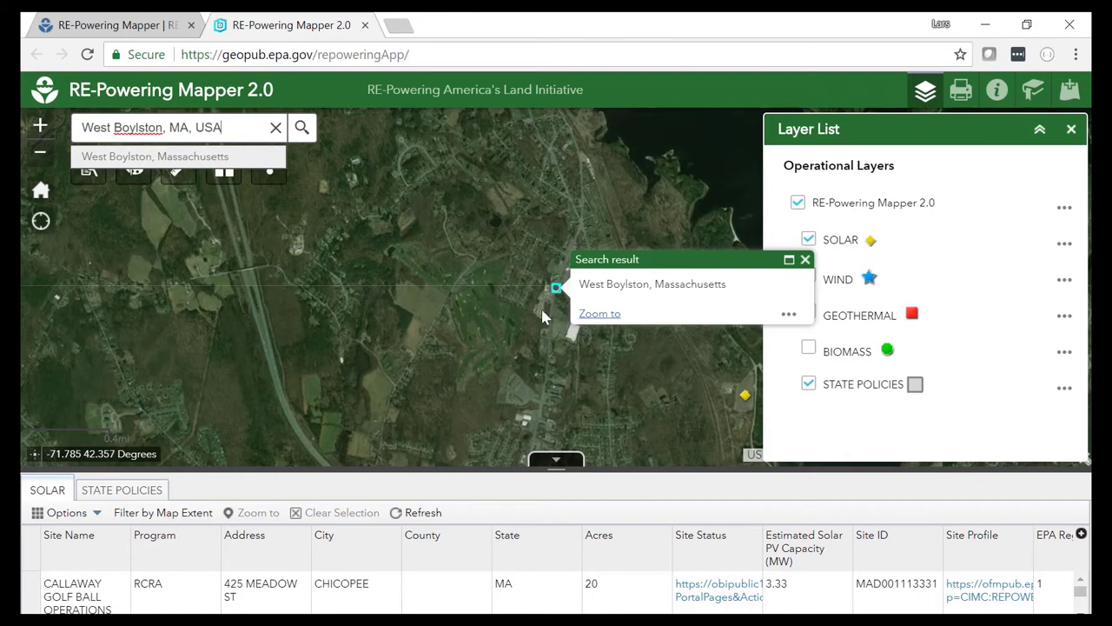
- Zoom in on the solar site marker in the open field southeast of West Boylston's centre
scroll(528, 333, down, 1)
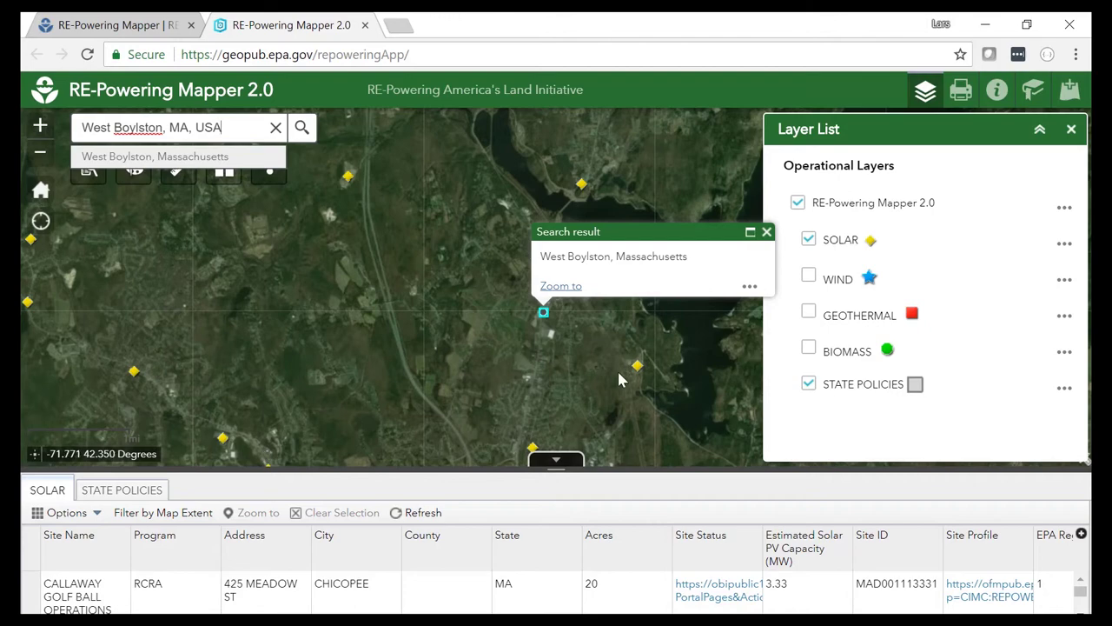
drag(619, 374, 461, 349)
scroll(461, 347, up, 2)
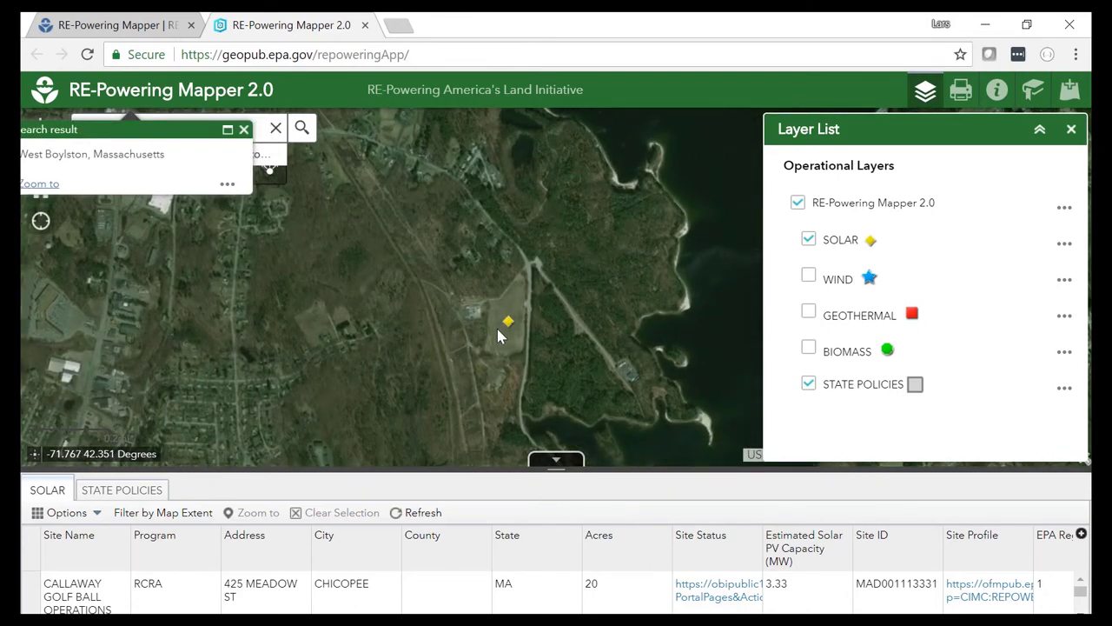
scroll(496, 331, up, 2)
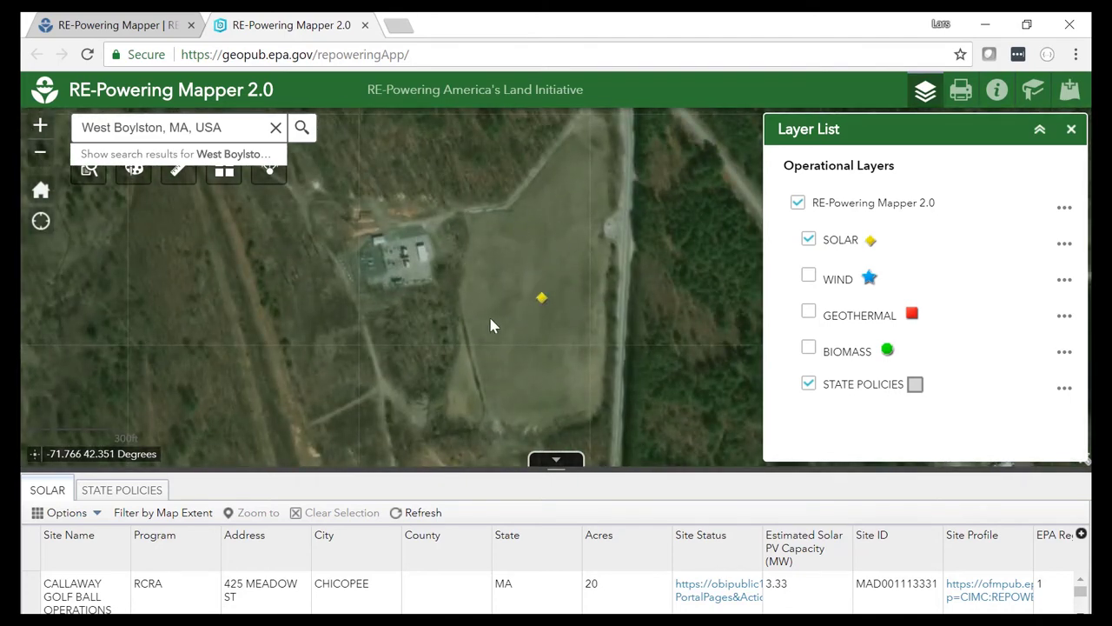
drag(432, 321, 498, 338)
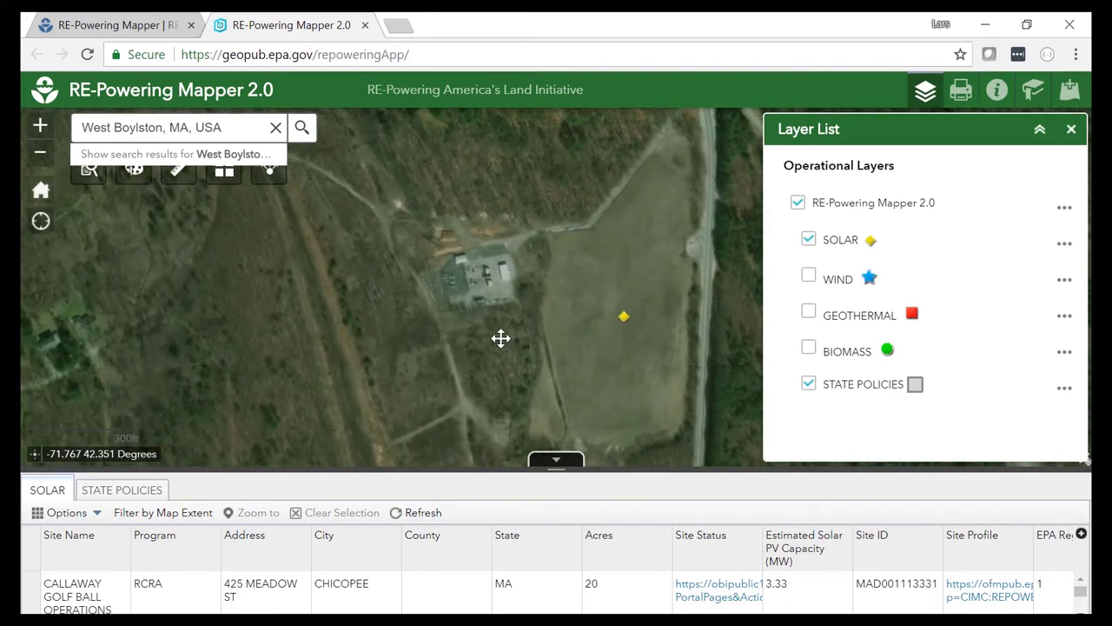
scroll(500, 336, down, 1)
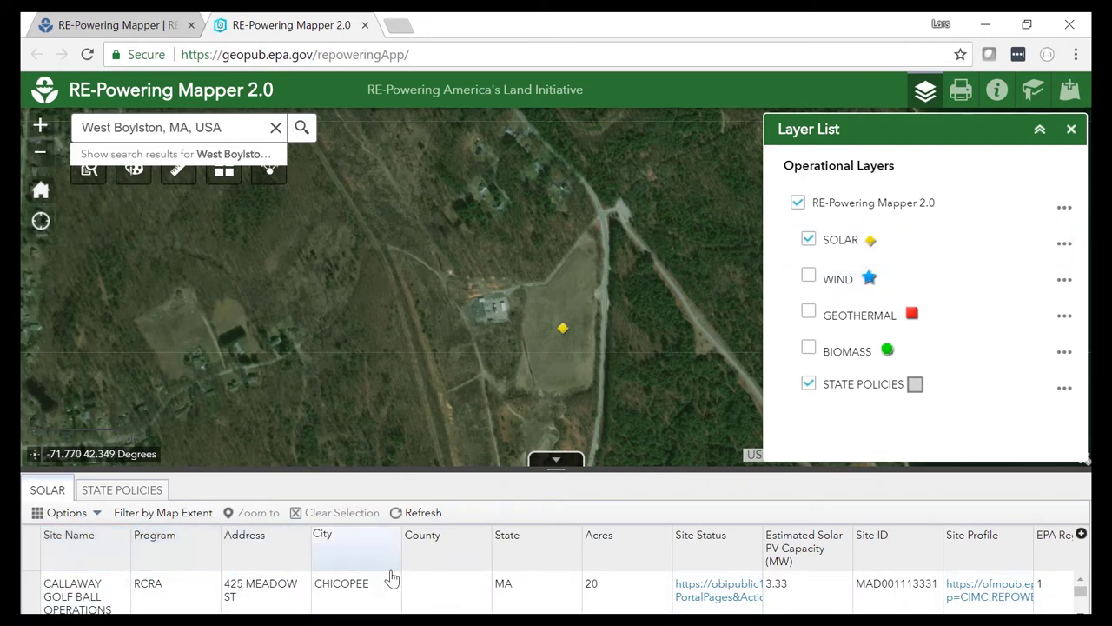
- Examine the solar site table's rows and its attribute columns, including PV capacity, substation and transmission line data
scroll(588, 588, down, 2)
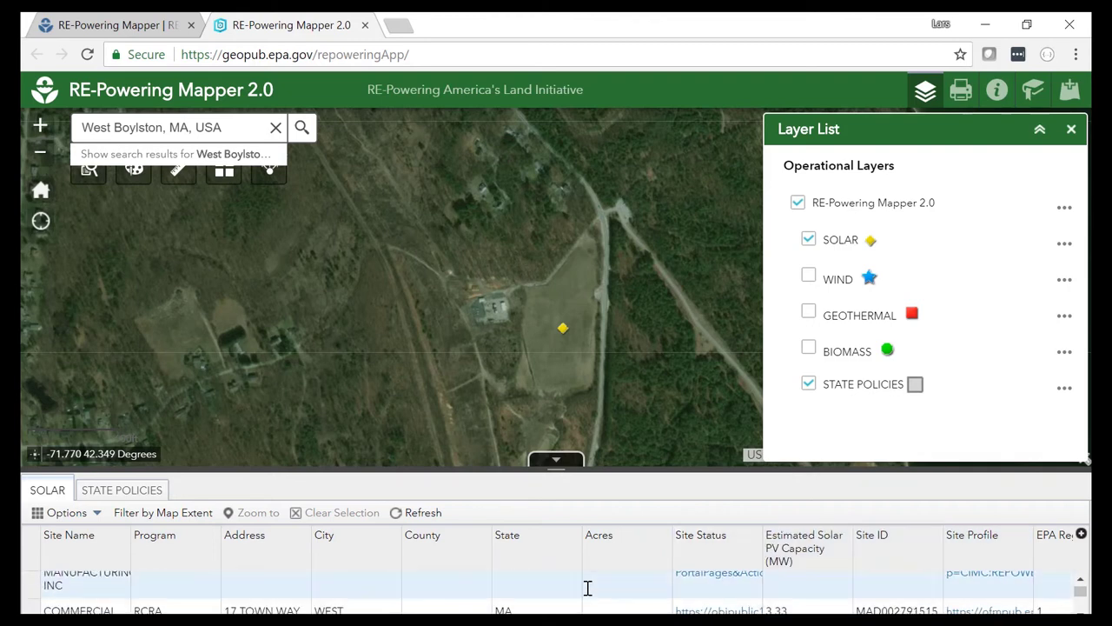
scroll(587, 589, down, 3)
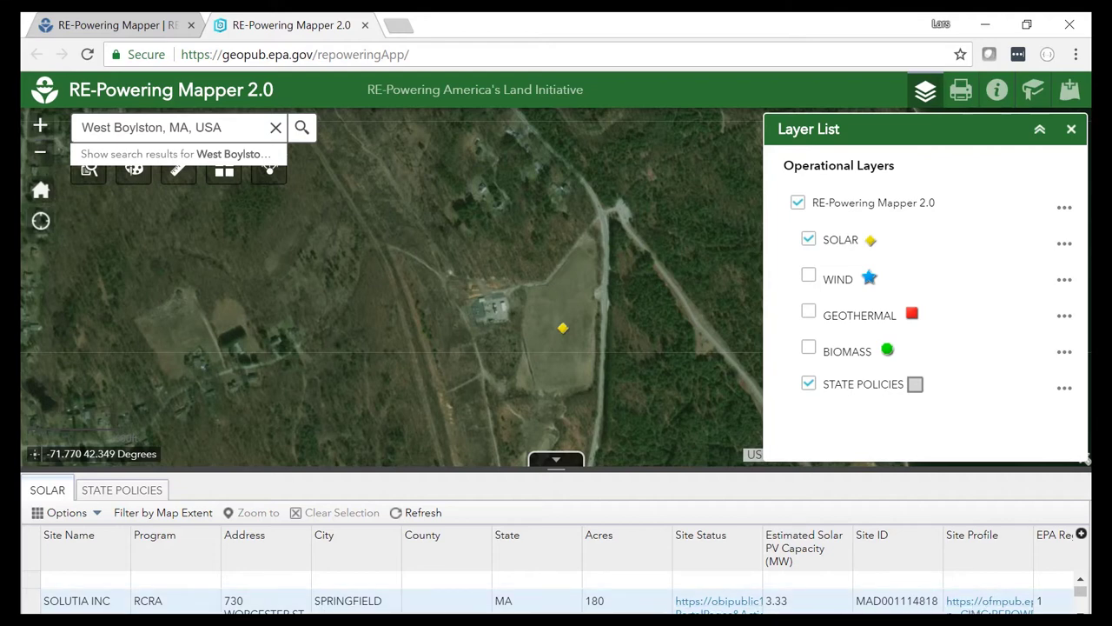
scroll(556, 571, right, 10)
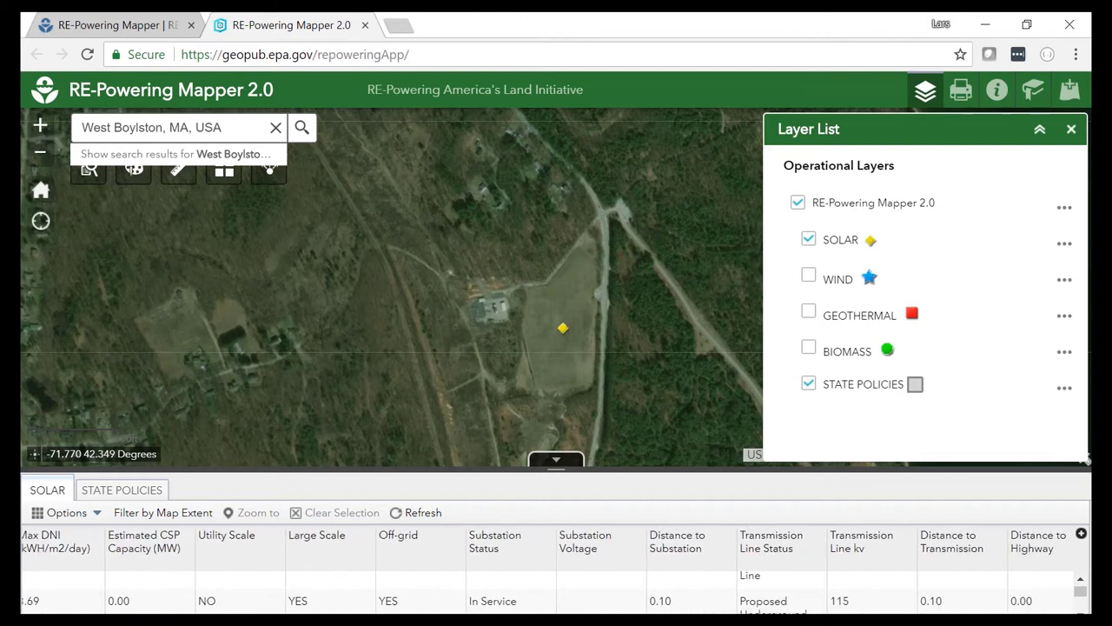
scroll(556, 570, right, 4)
scroll(556, 573, left, 15)
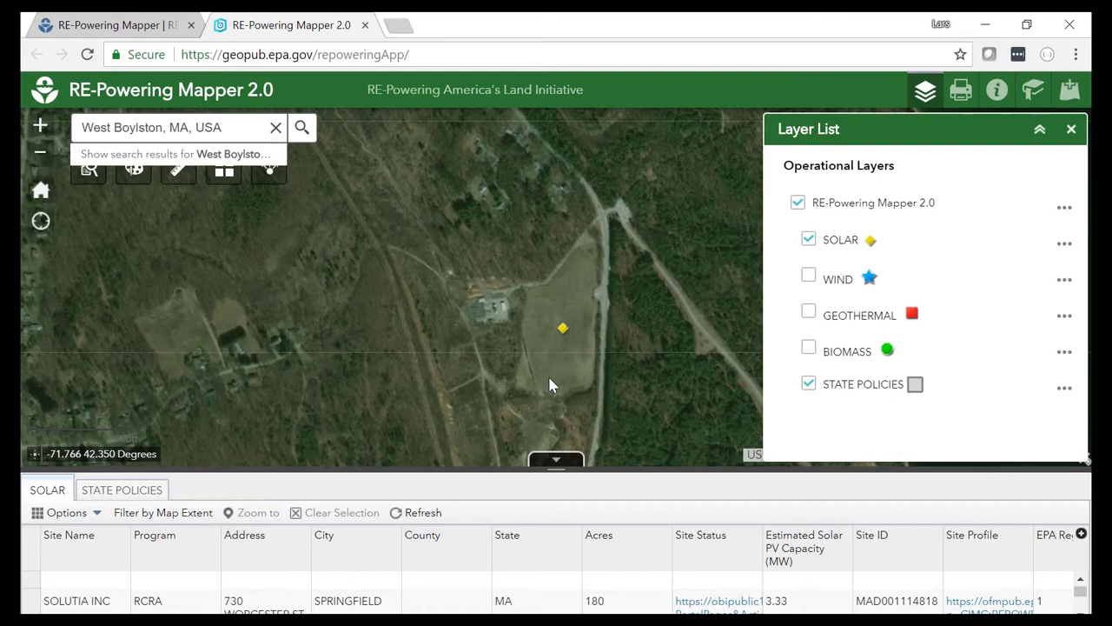
- Measure the area in acres of the open field around the solar marker, tracing its boundary up to the narrow northern tip
click(176, 185)
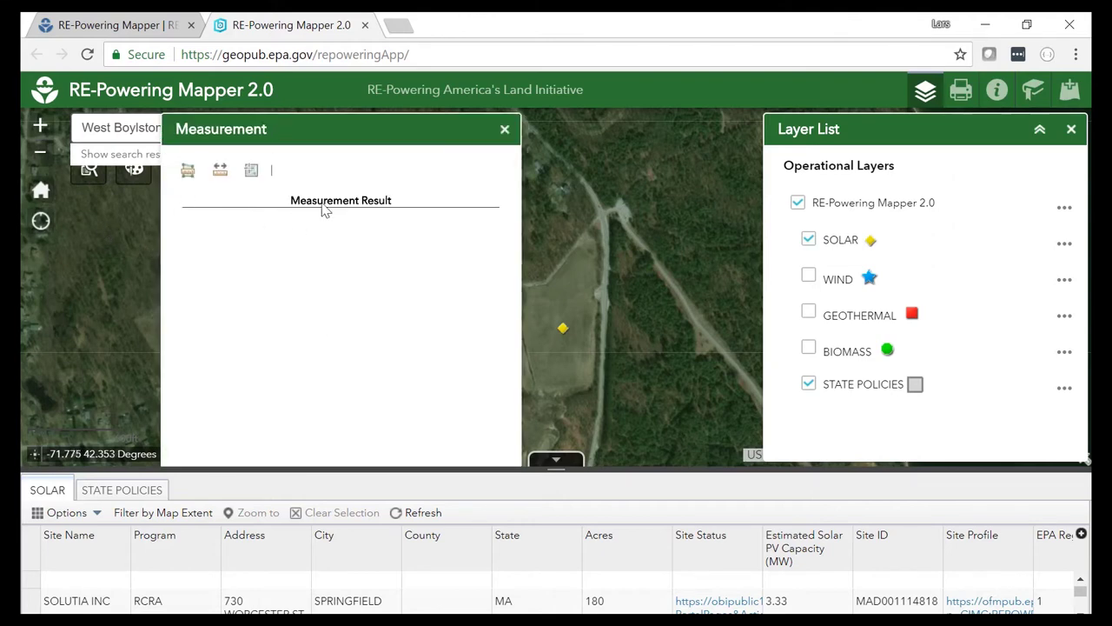
drag(350, 131, 246, 125)
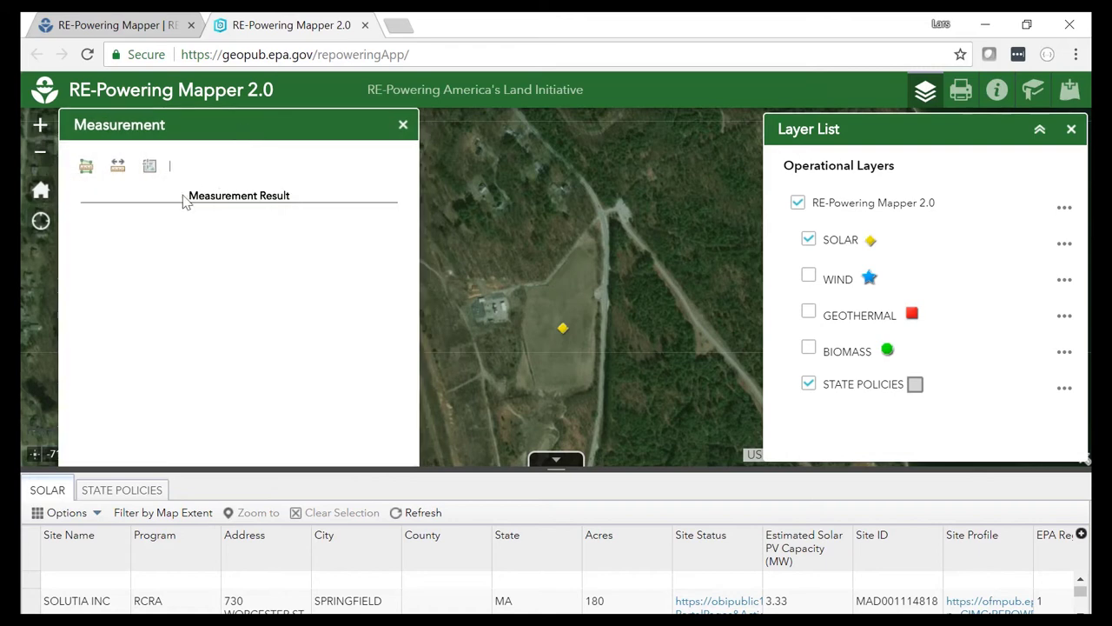
click(84, 167)
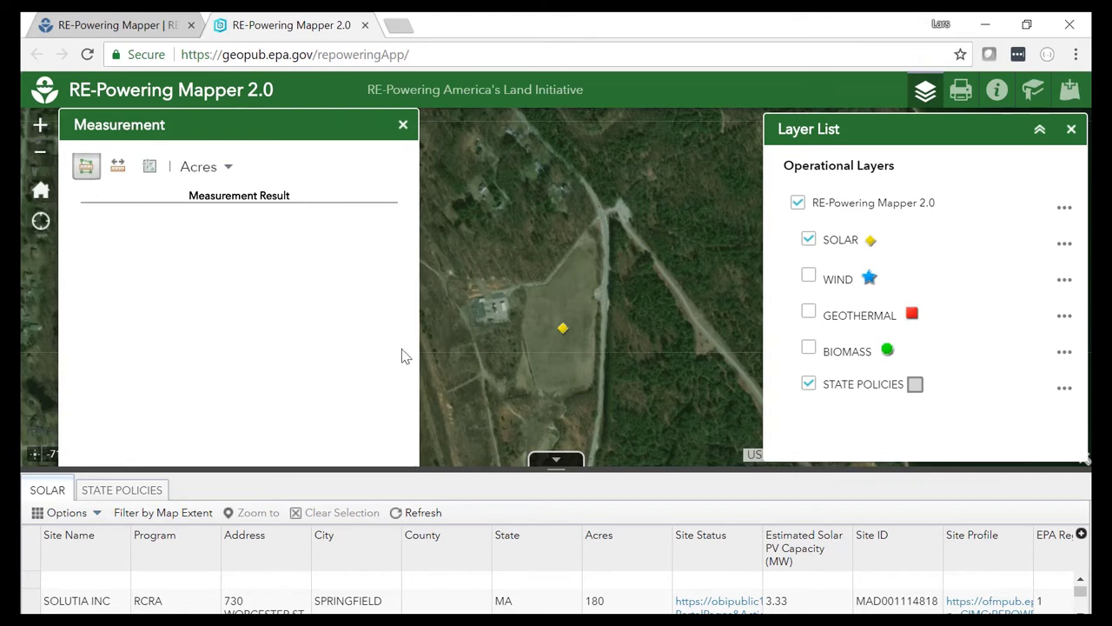
click(547, 287)
click(523, 385)
double_click(550, 387)
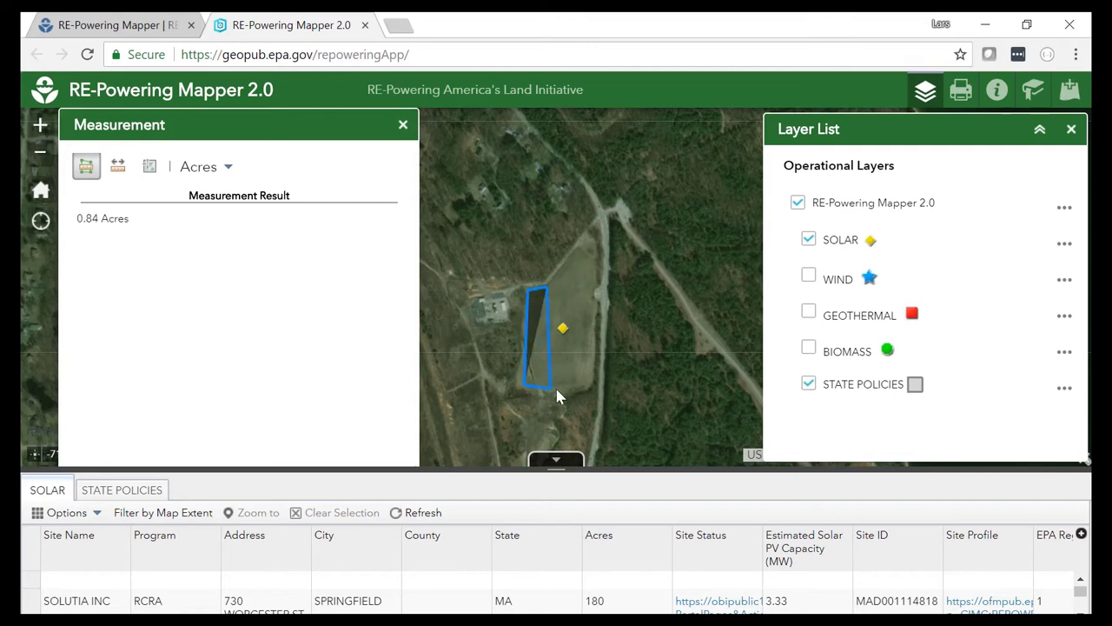
click(589, 382)
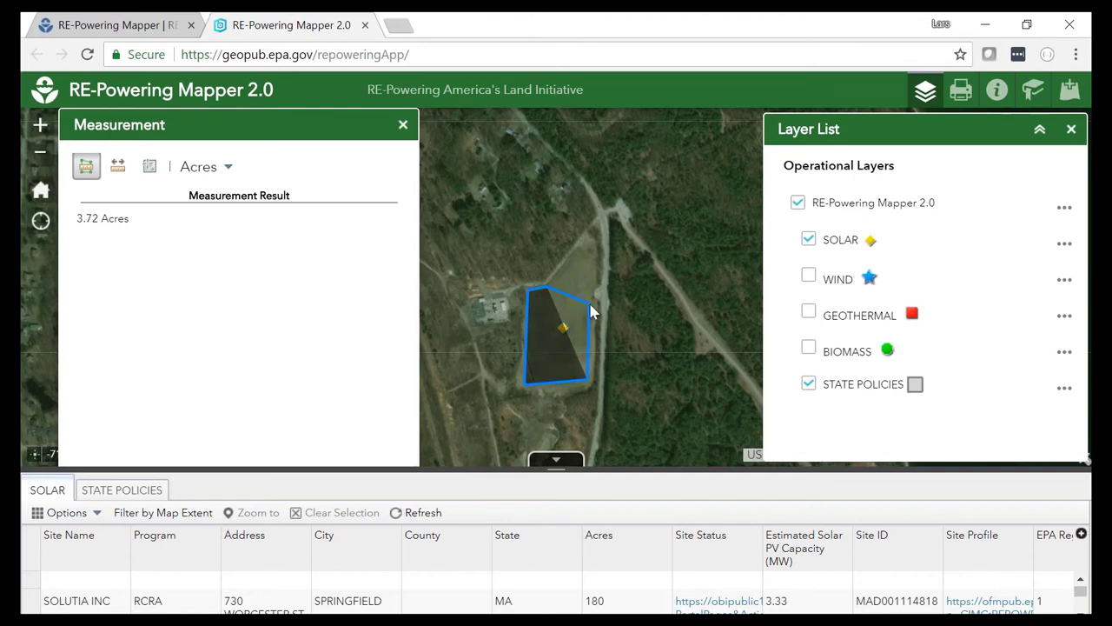
double_click(584, 301)
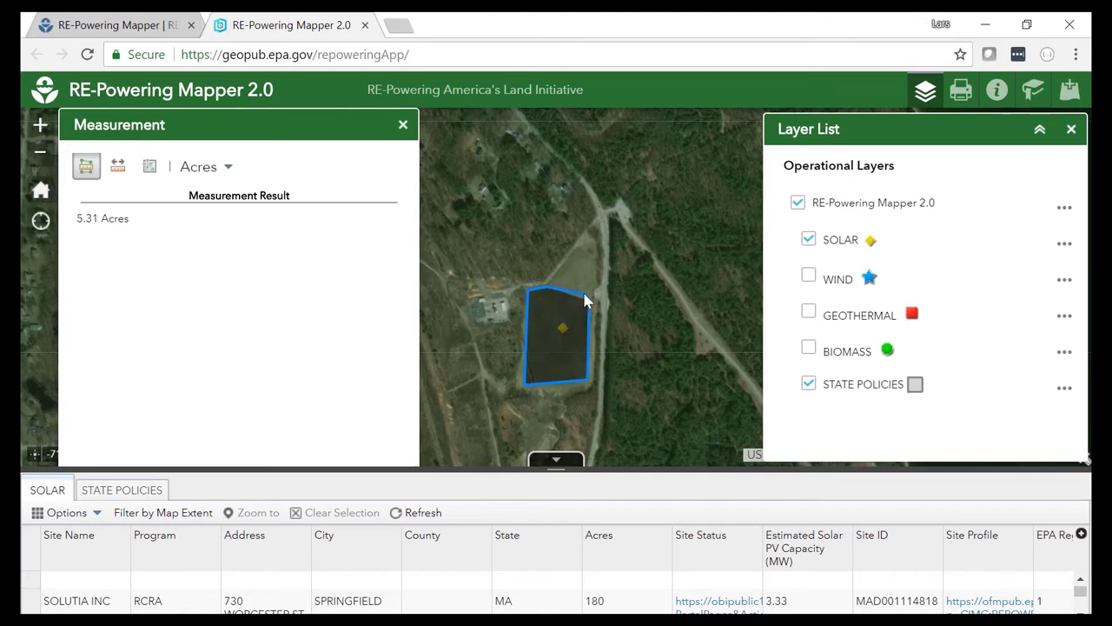
drag(588, 297, 587, 240)
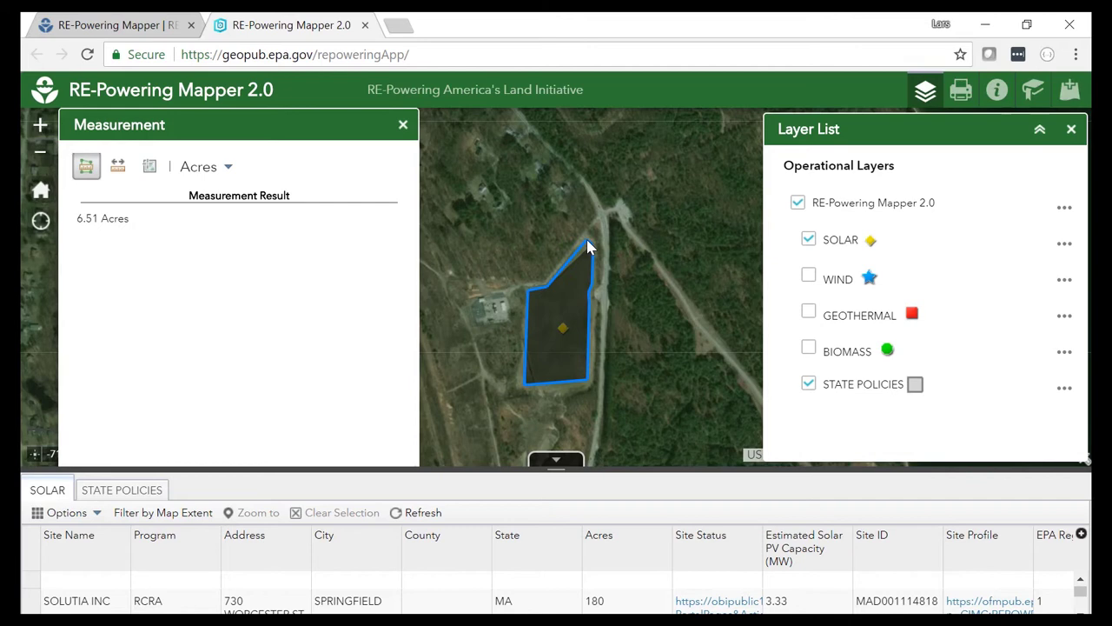
click(588, 240)
mouse_move(574, 258)
mouse_down()
mouse_move(591, 371)
mouse_move(548, 405)
mouse_move(556, 269)
mouse_up()
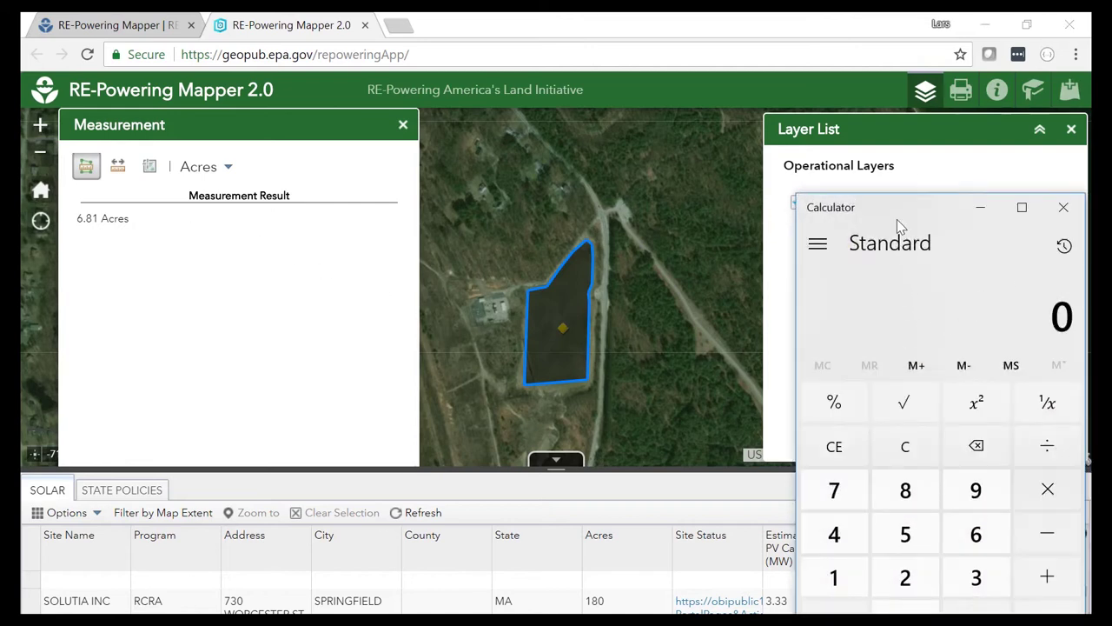
- Divide the measured 6.8 acres by 5.5 in Calculator to estimate the system capacity in MW
text(6)
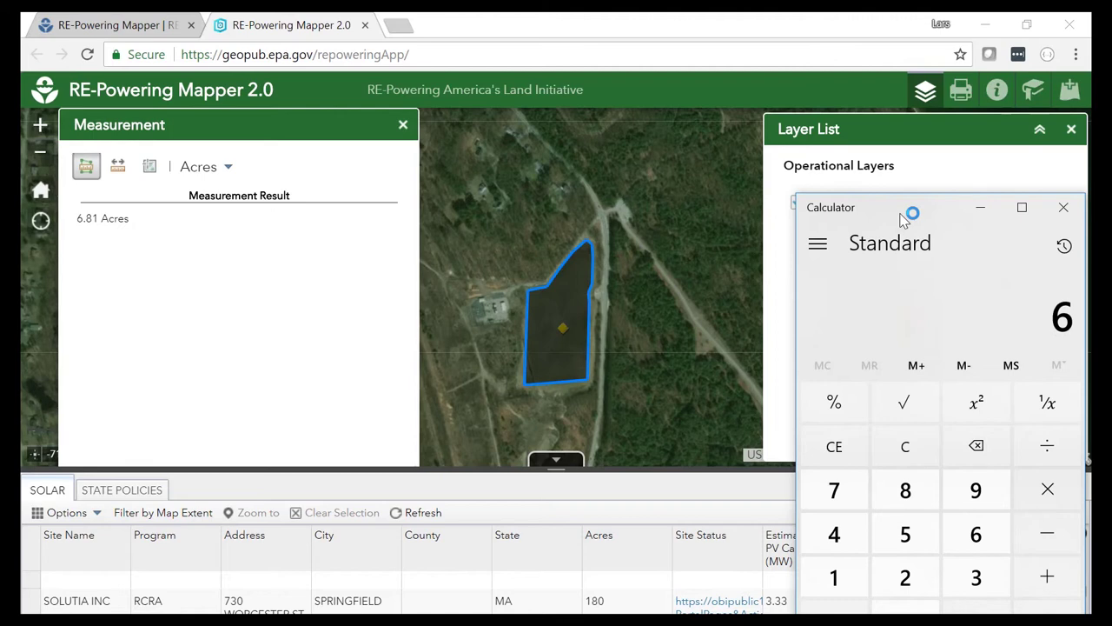
text(.8)
key(slash)
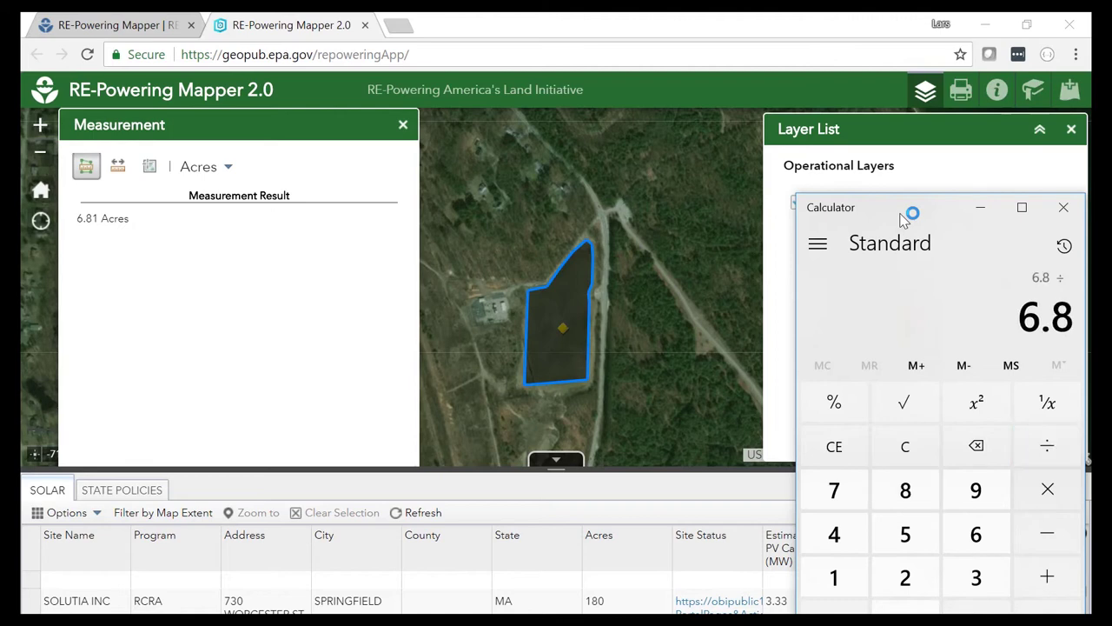
text(5.5)
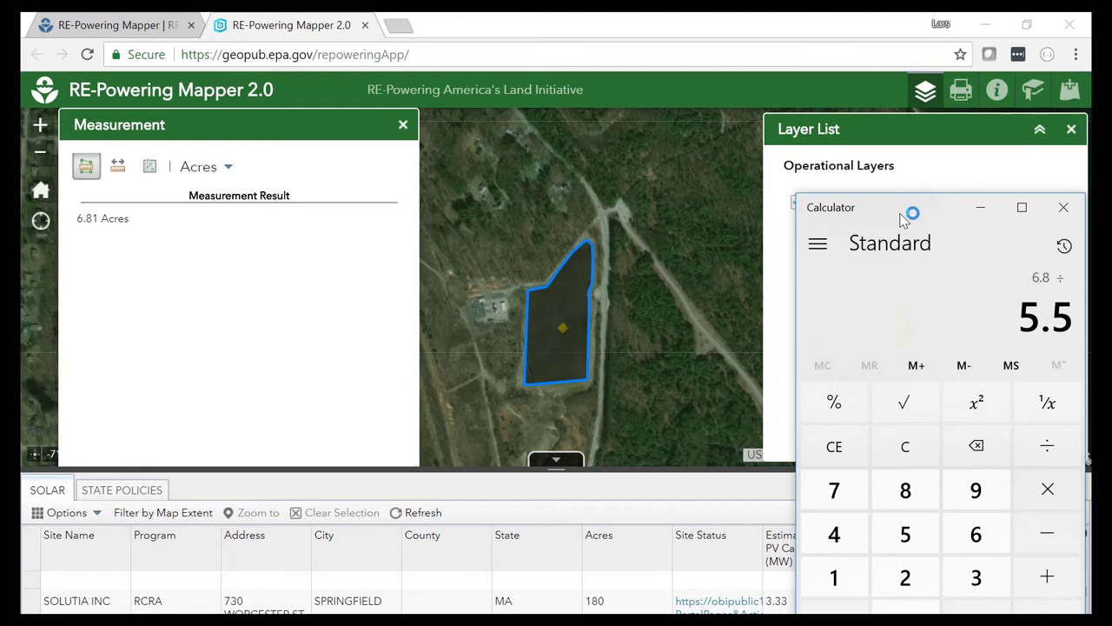
key(Return)
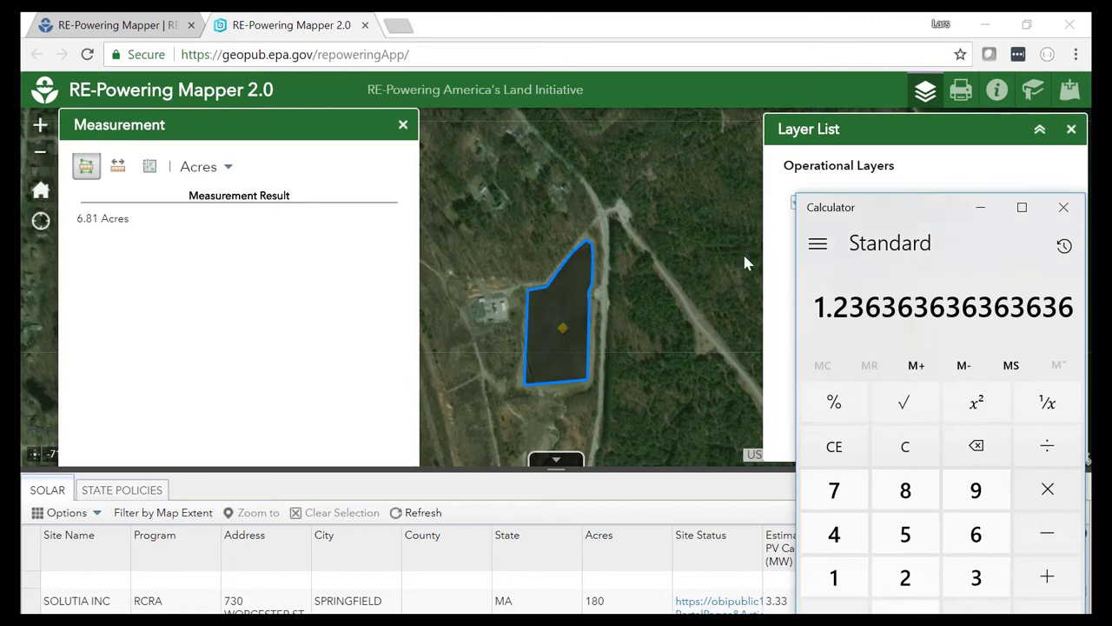
- In the PVWatts system info, enter a DC system size of 1240 kW with Standard modules and a Fixed (open rack) array
click(598, 241)
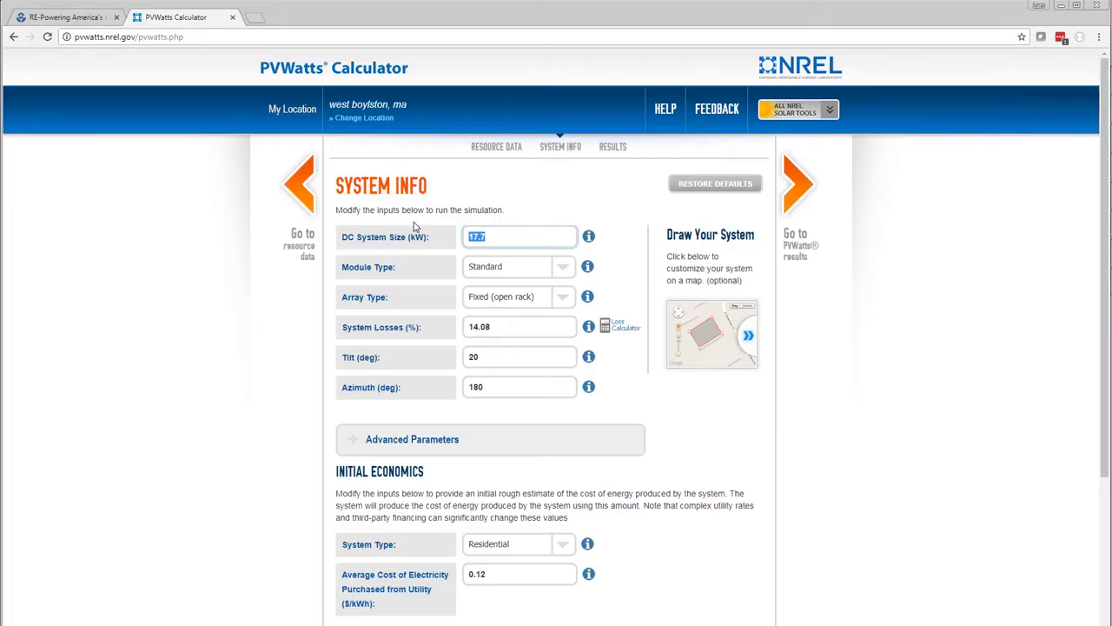
text(1240)
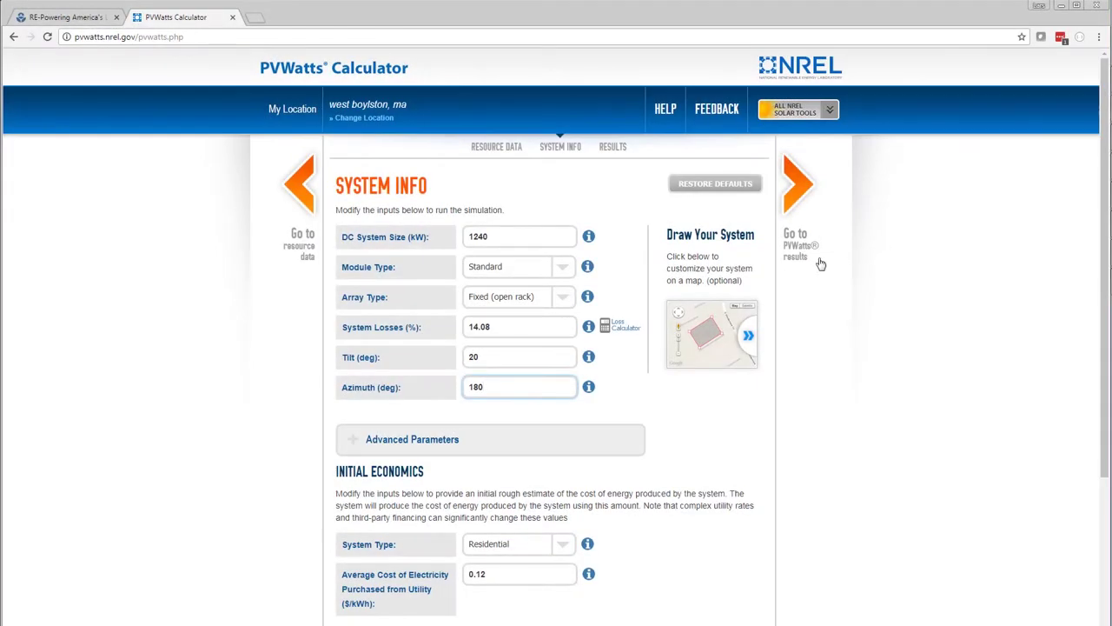
click(561, 272)
click(560, 270)
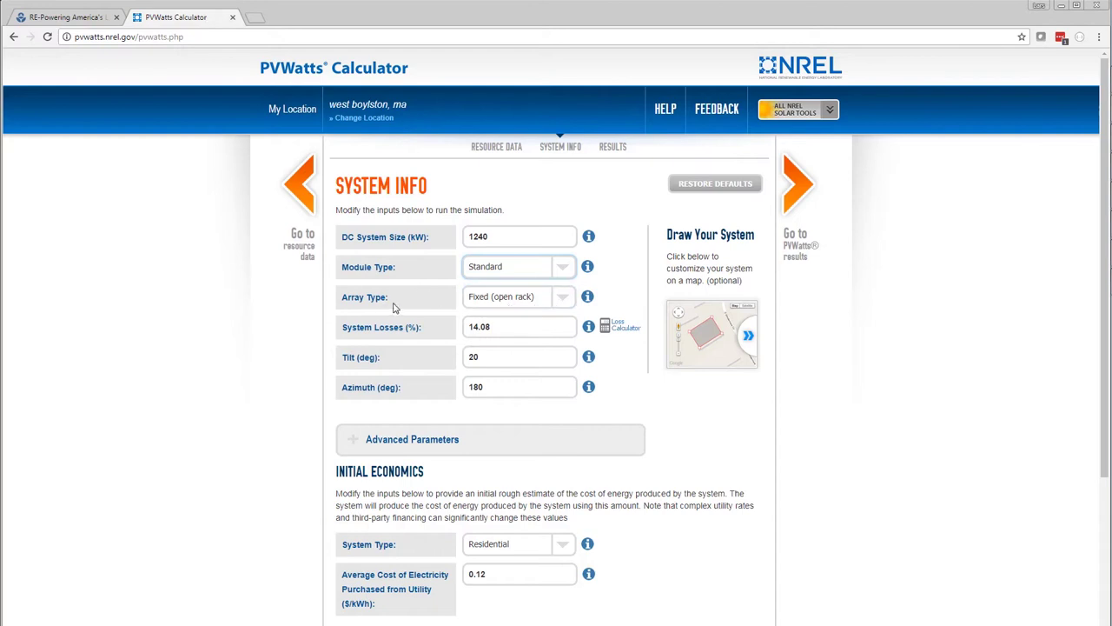
click(560, 296)
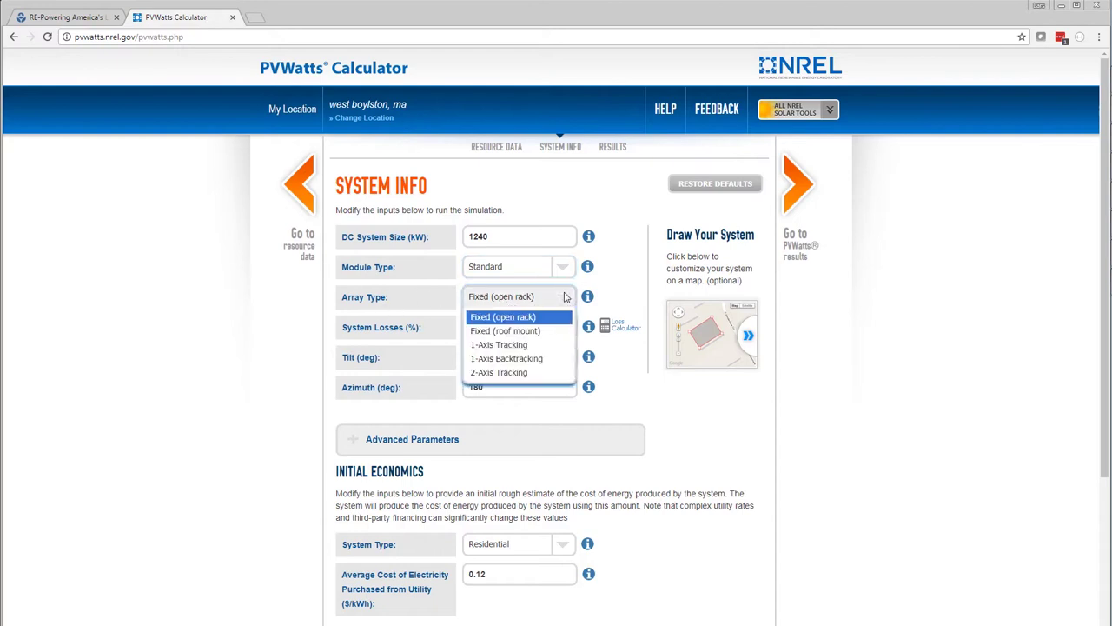
click(522, 317)
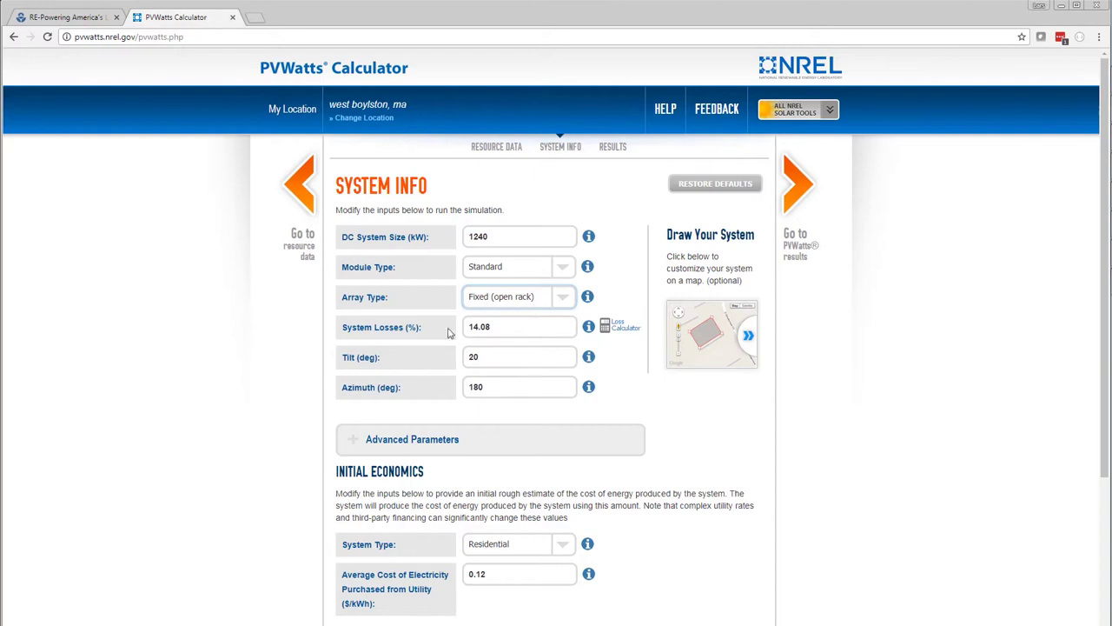
- Set the array tilt to 42 degrees, keeping the default system losses and azimuth
click(511, 327)
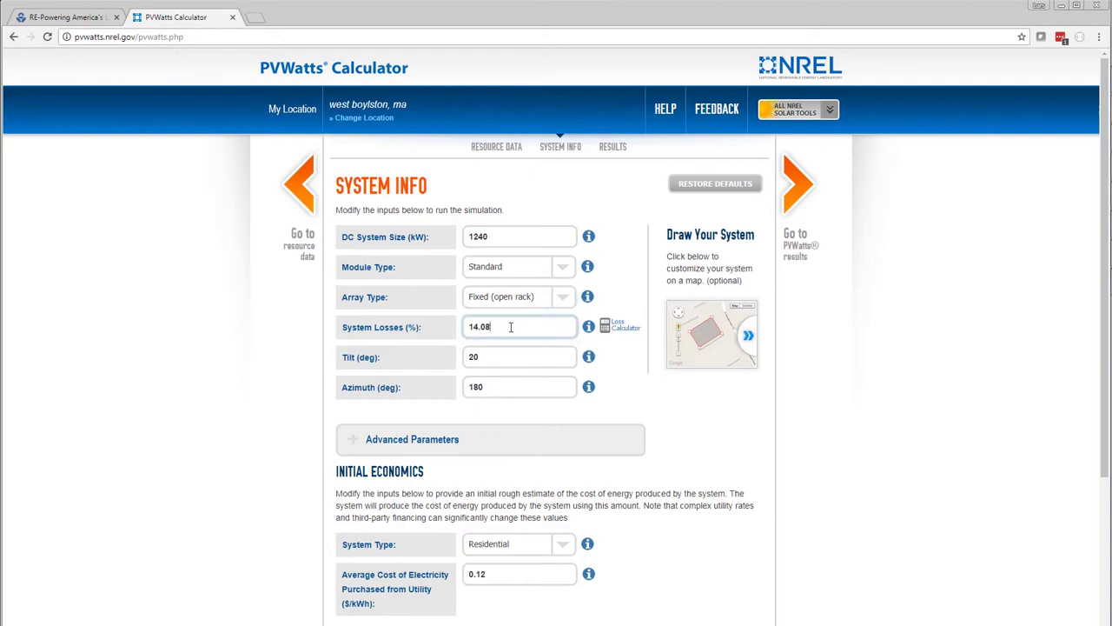
click(508, 356)
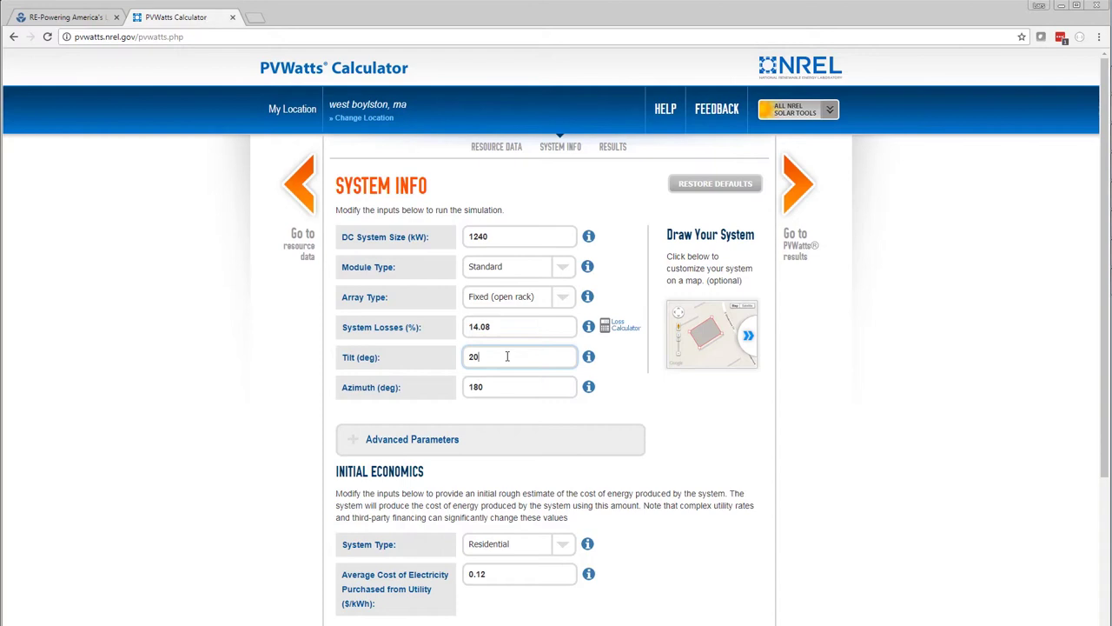
drag(507, 357, 437, 357)
text(42)
click(496, 386)
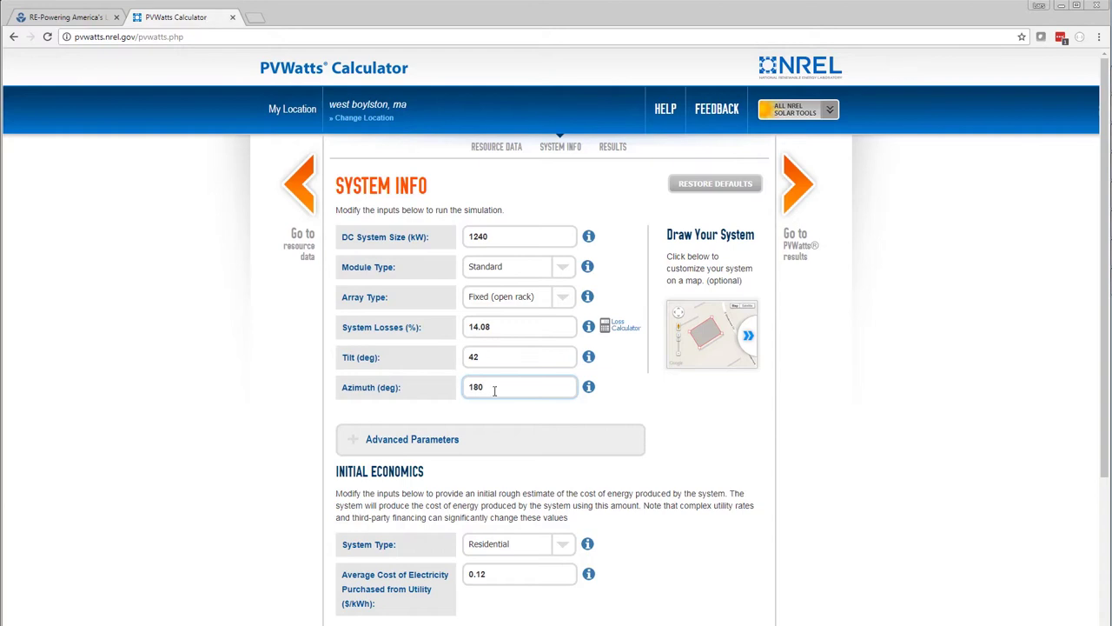
- Expand the advanced parameters and review the DC to AC size ratio, inverter efficiency and ground coverage ratio
click(403, 442)
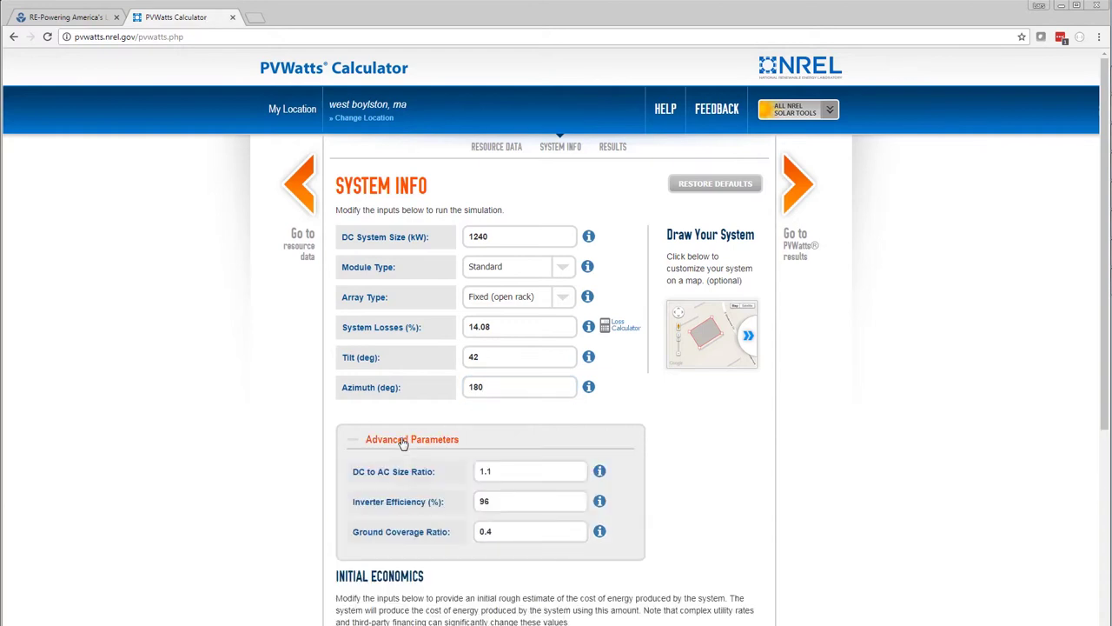
click(503, 473)
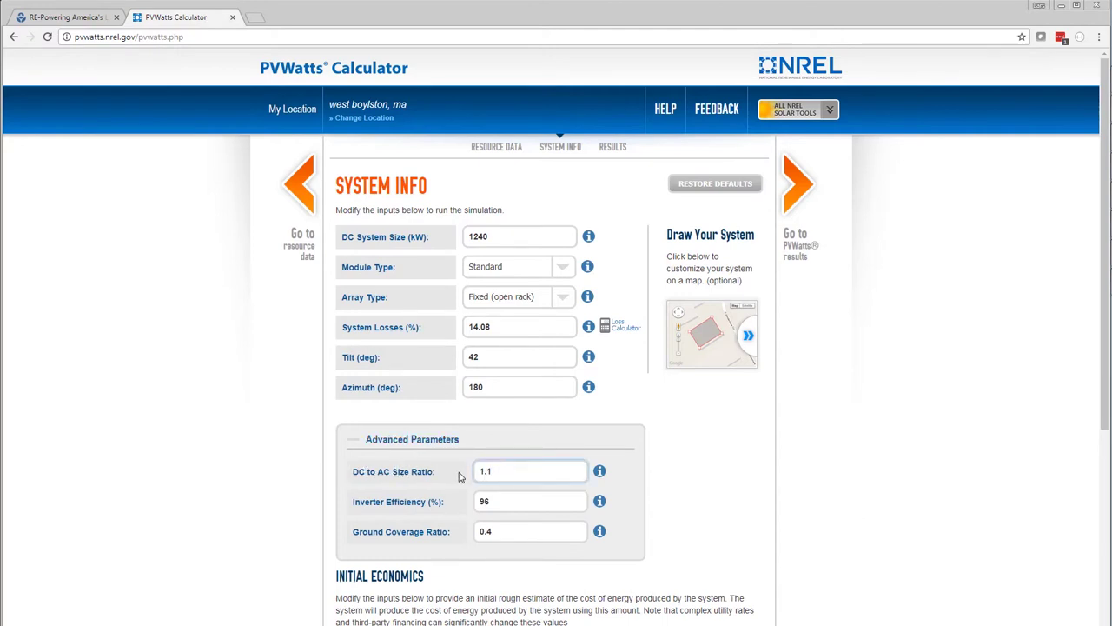
click(543, 501)
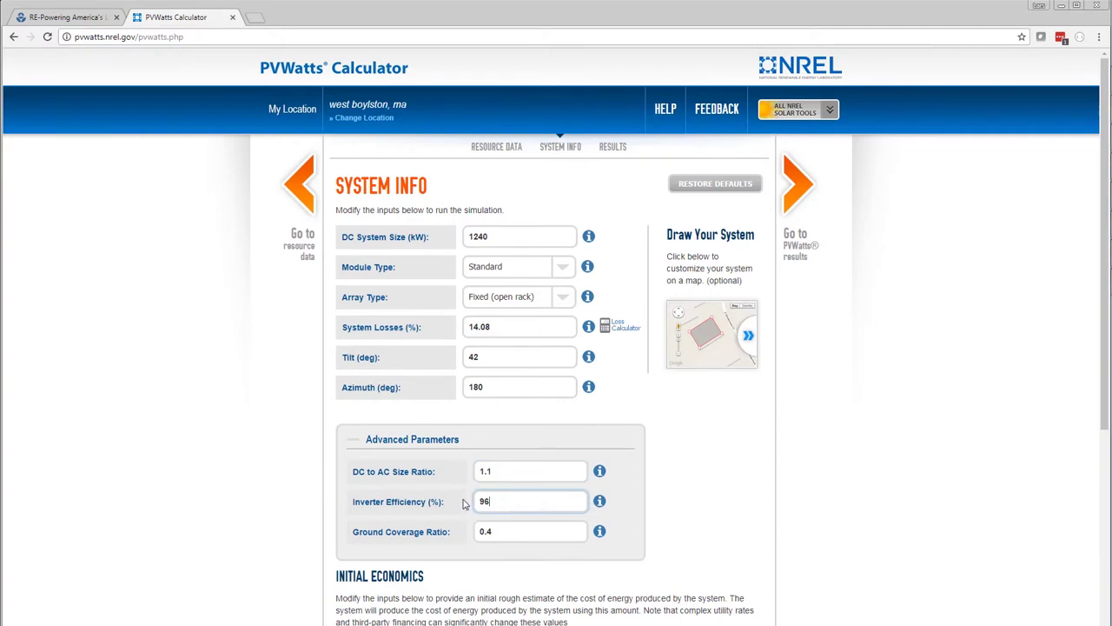
click(518, 530)
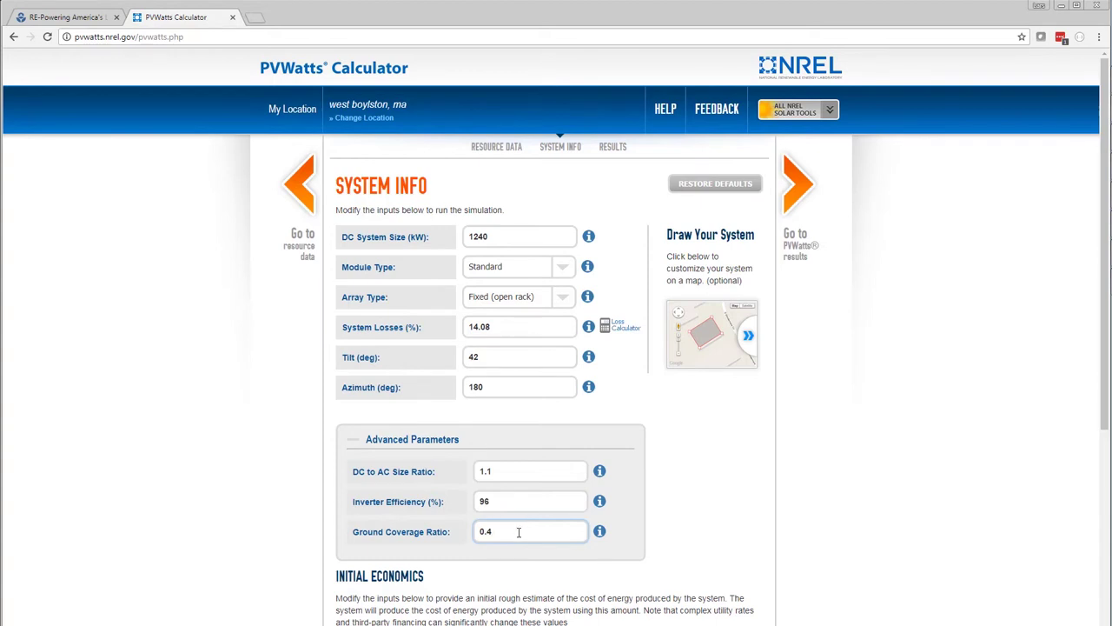
- Set the system type to Commercial, keep its default electricity cost, and run the simulation to get the PVWatts results
scroll(519, 532, down, 3)
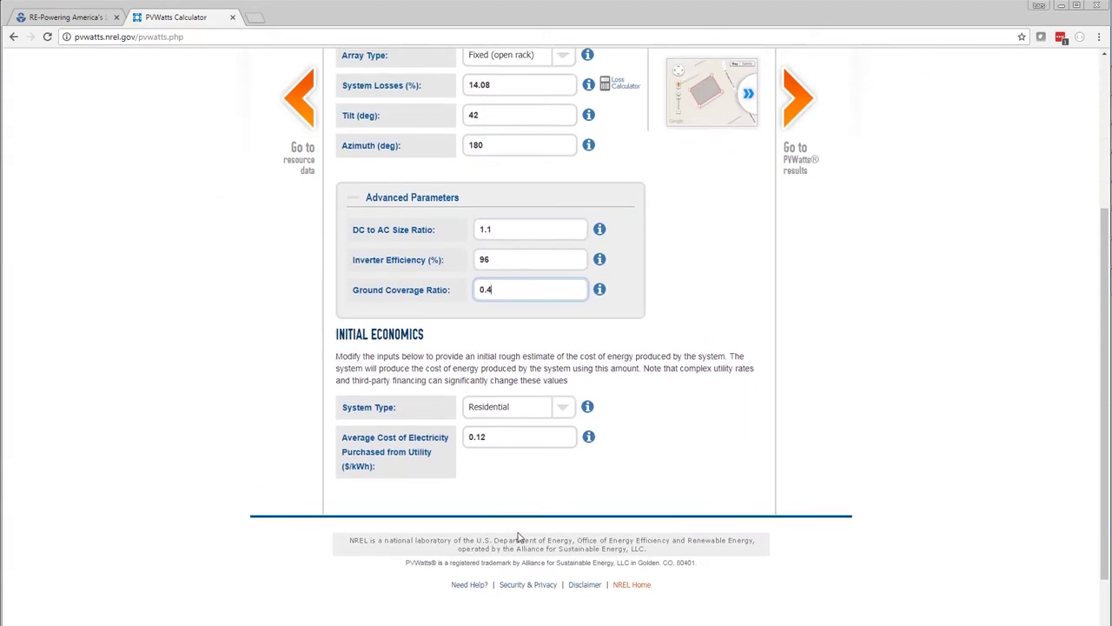
click(567, 414)
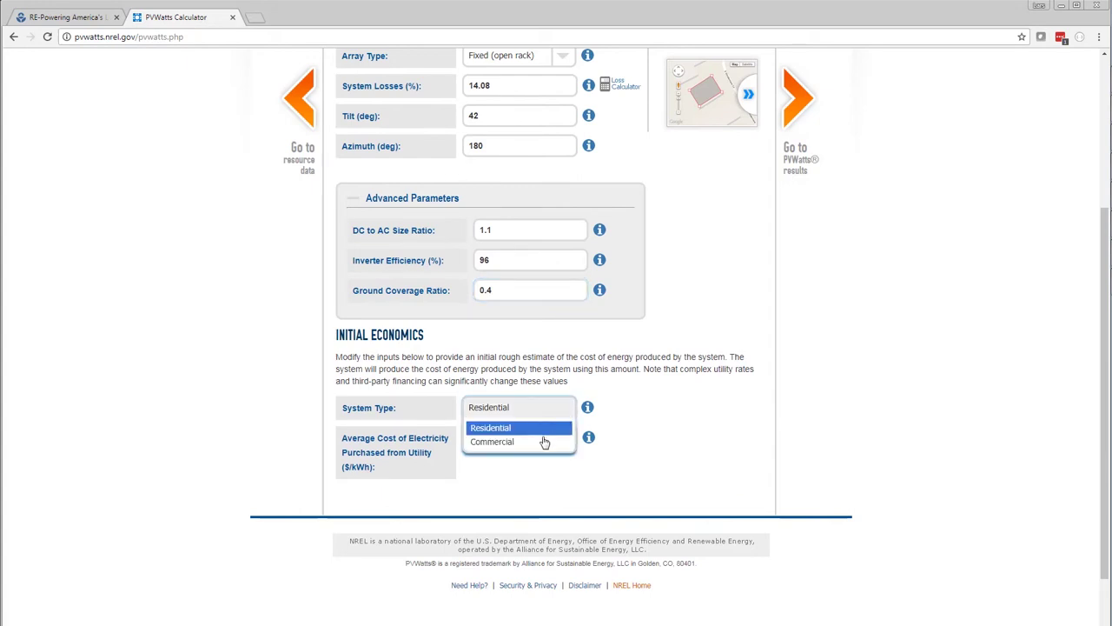
click(538, 440)
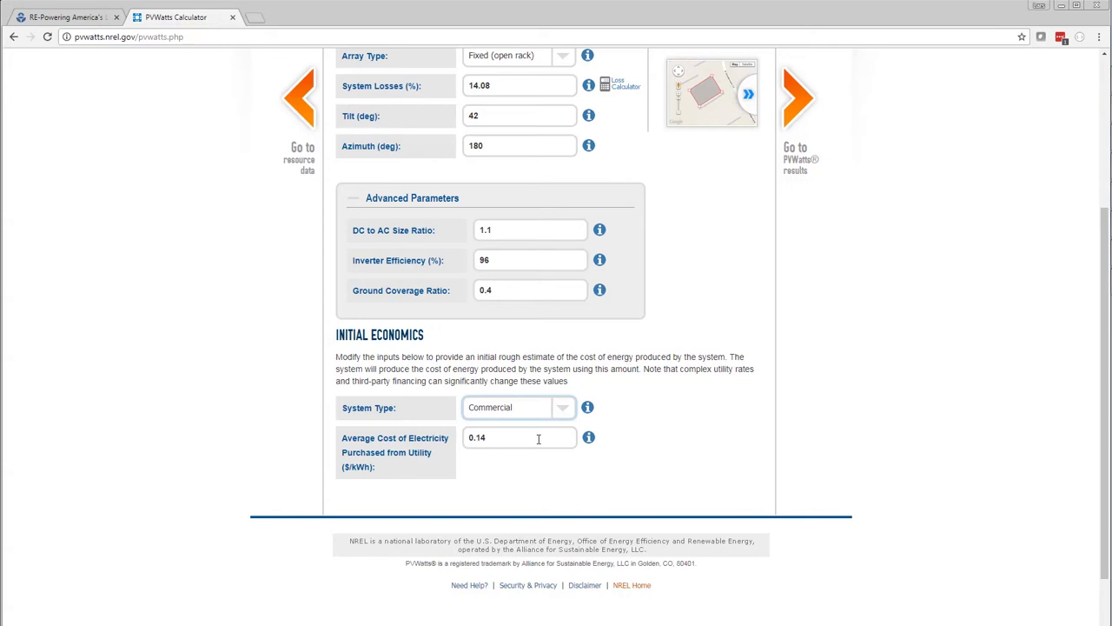
click(539, 439)
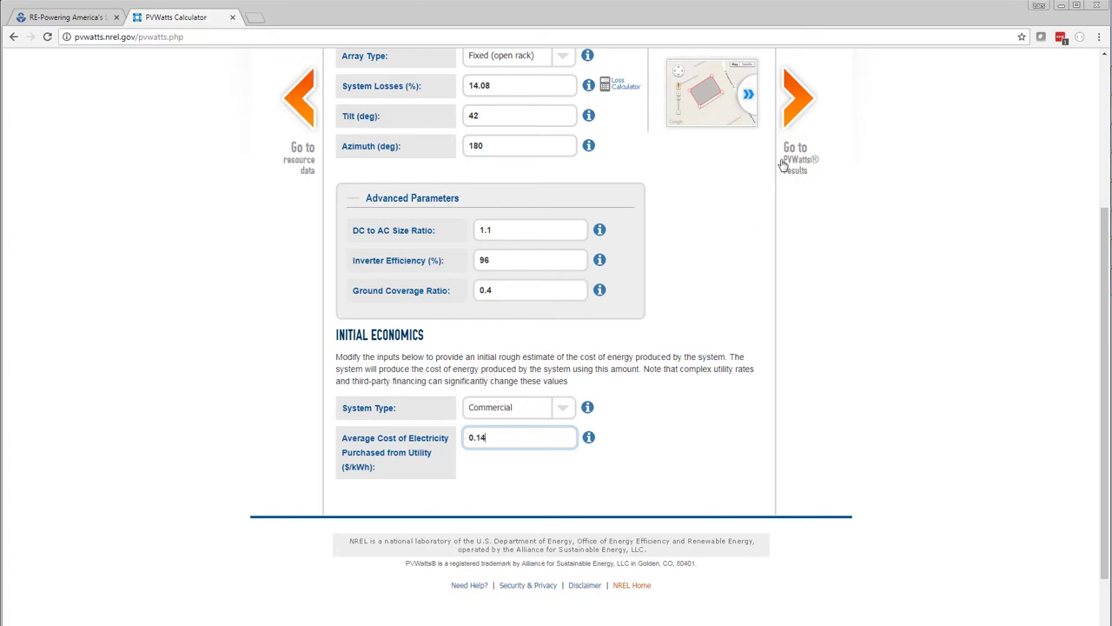
click(793, 119)
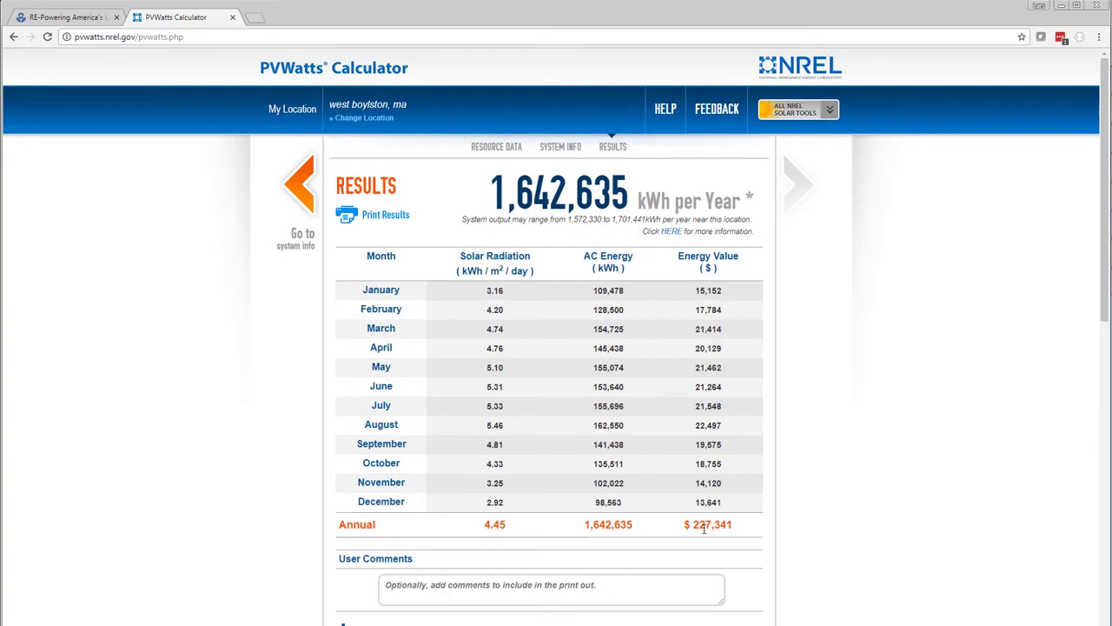
- Add the user comment "West Boylston, MA Landfill" to the results
scroll(834, 481, down, 3)
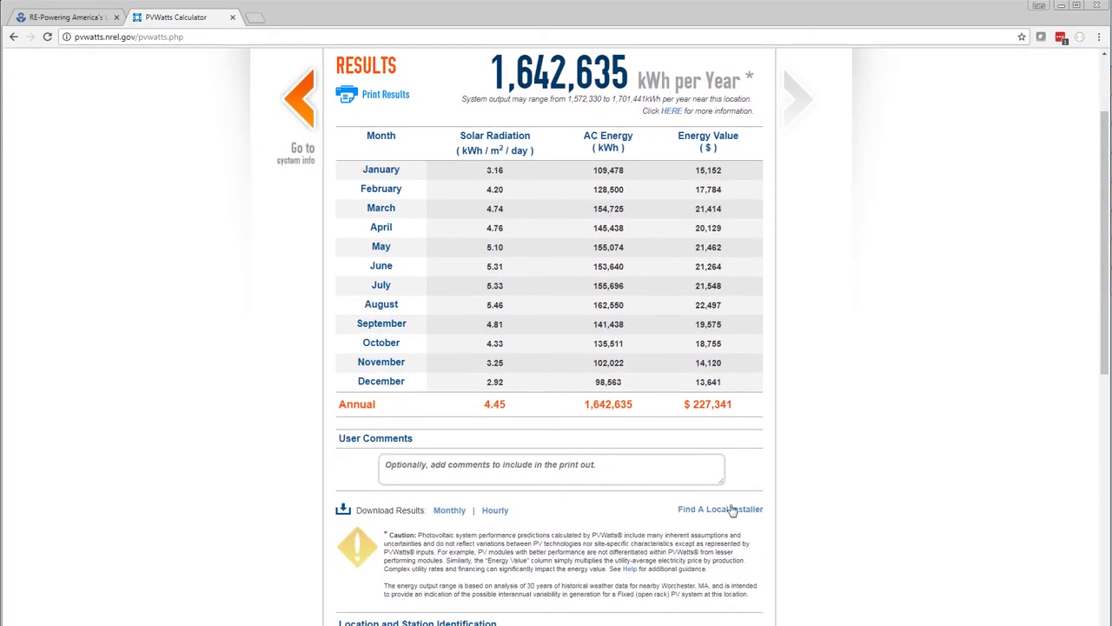
click(586, 466)
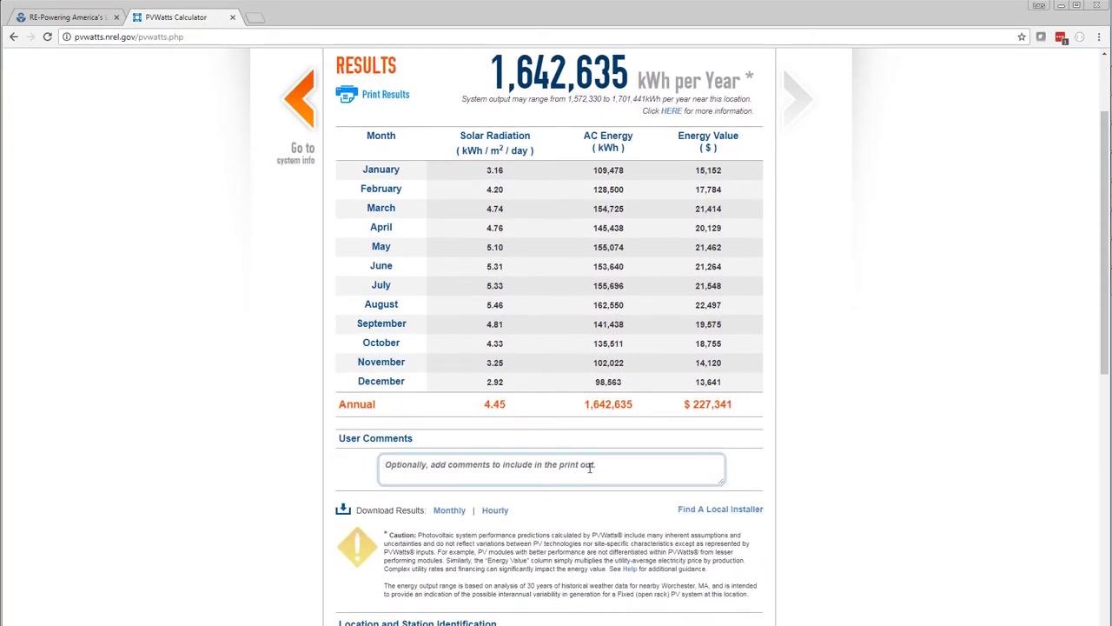
text(West Boy)
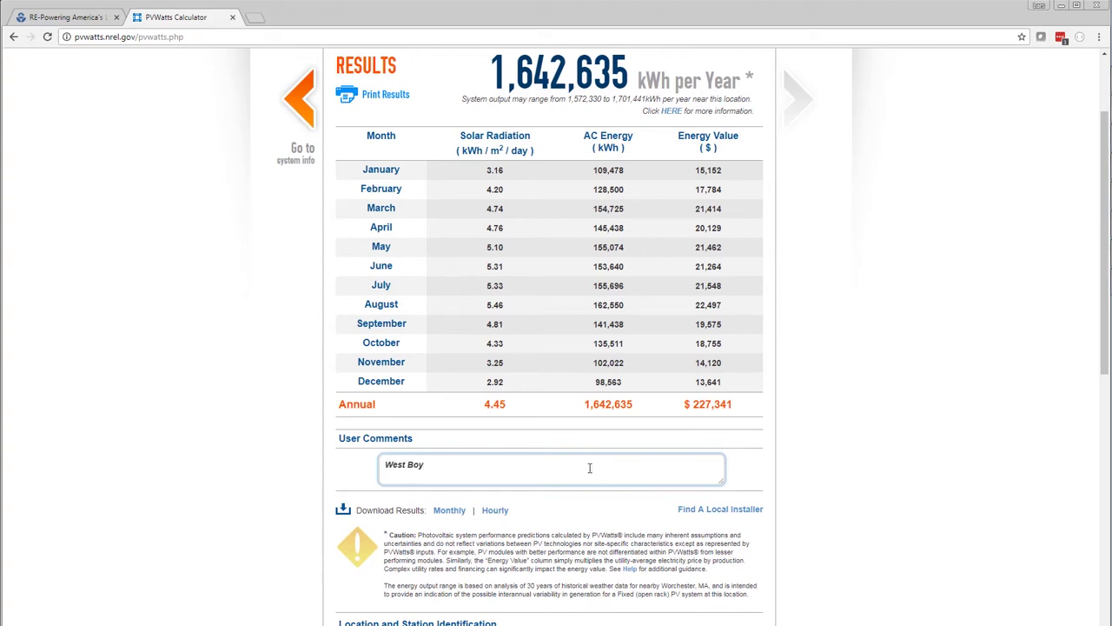
text(lston, MA L)
scroll(589, 467, down, 1)
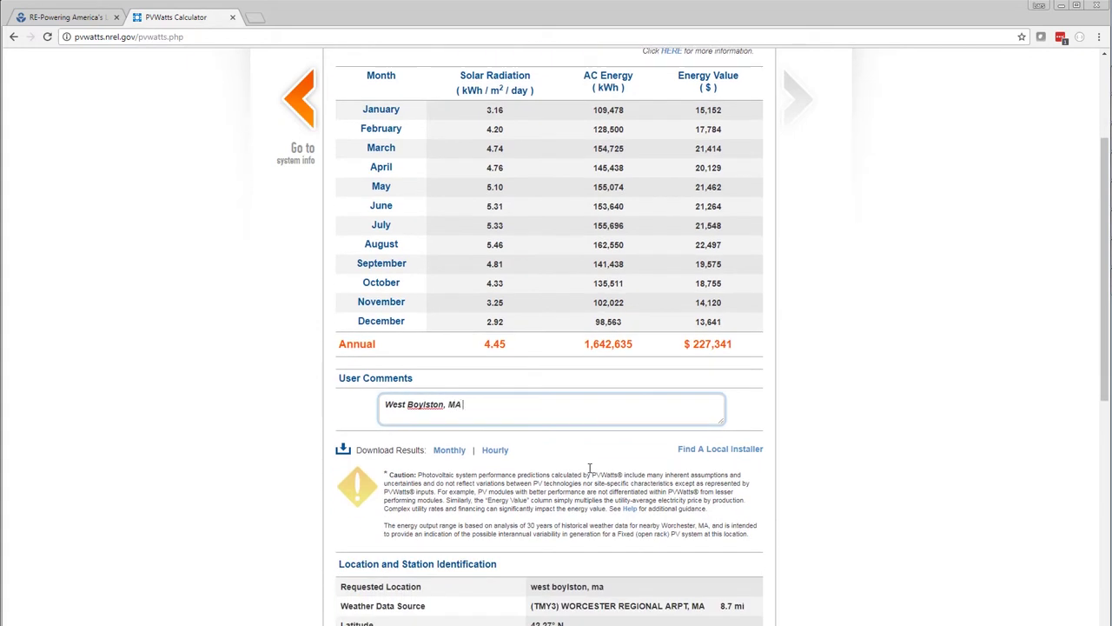
text(andfill)
click(589, 468)
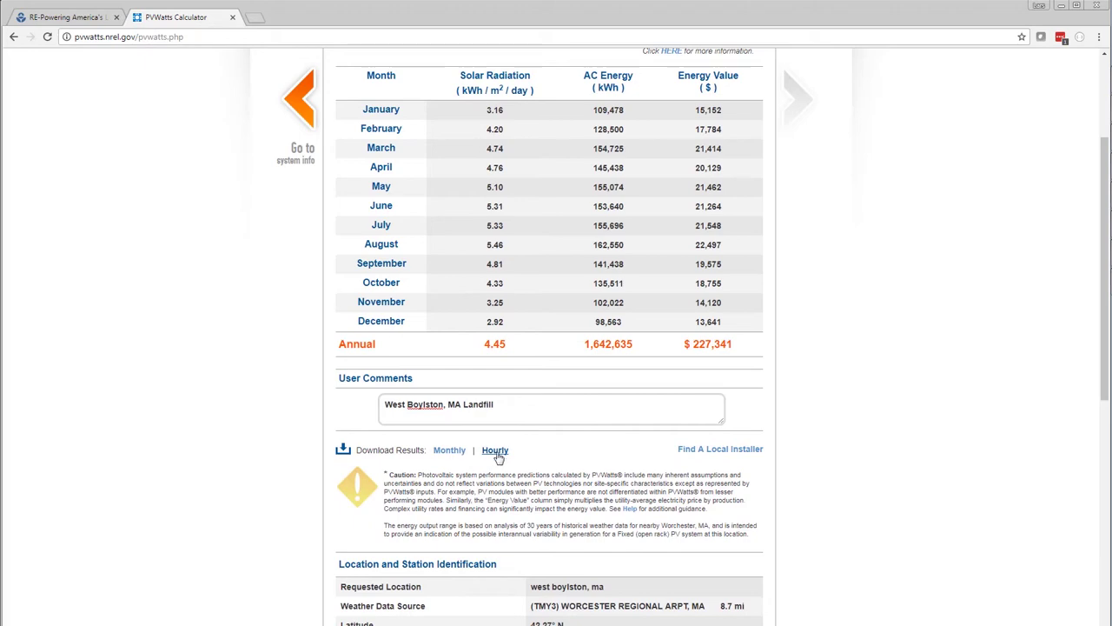
- Download the hourly results and look through the pvwatts_hourly CSV file in Excel
click(497, 453)
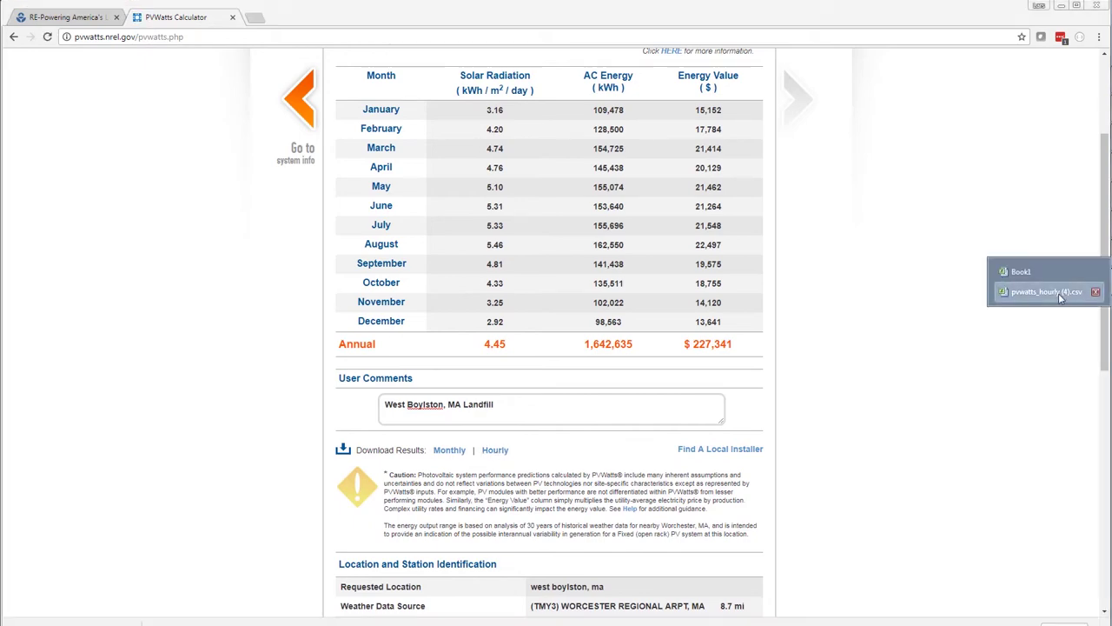
click(1060, 297)
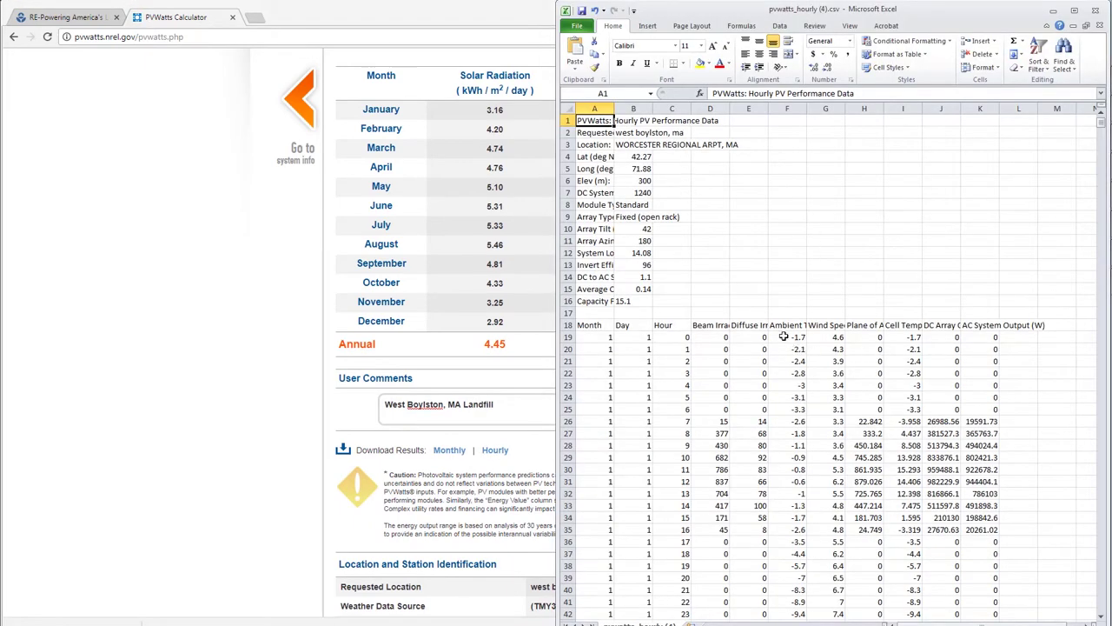
scroll(784, 340, down, 5)
scroll(786, 345, down, 5)
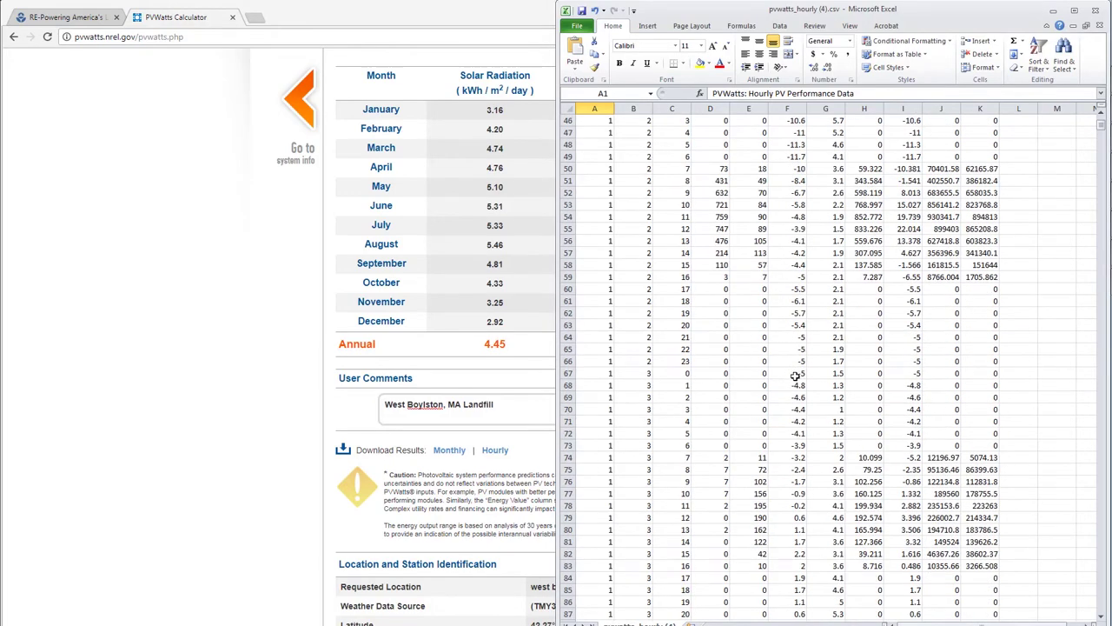
scroll(797, 375, up, 10)
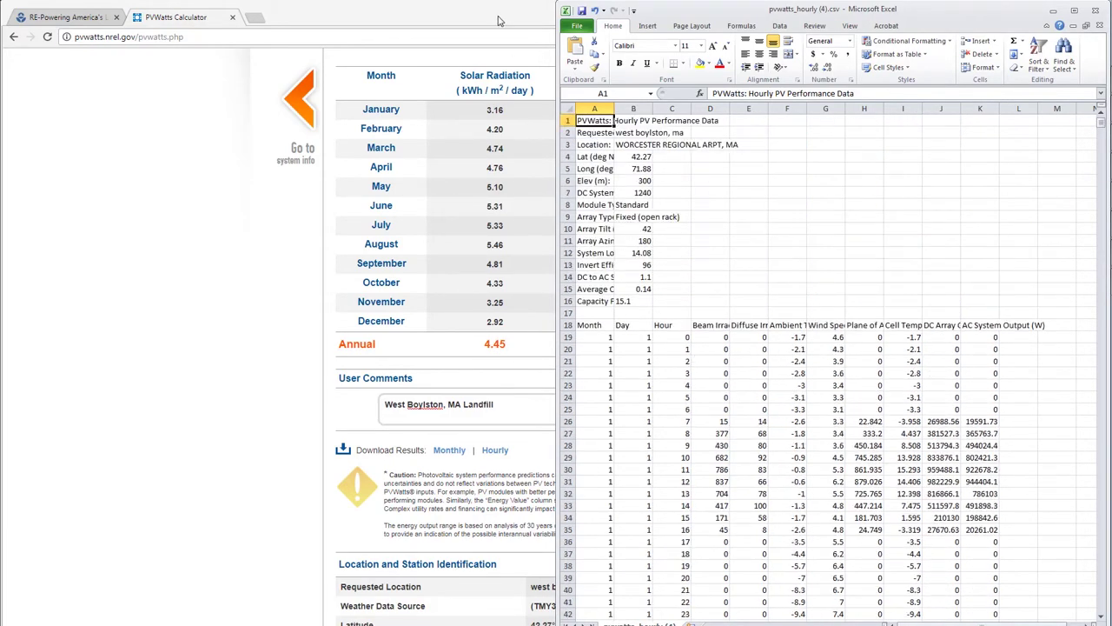
- Return to the PVWatts results and review the location, PV system specifications, economics and performance metrics
click(507, 22)
scroll(839, 335, down, 3)
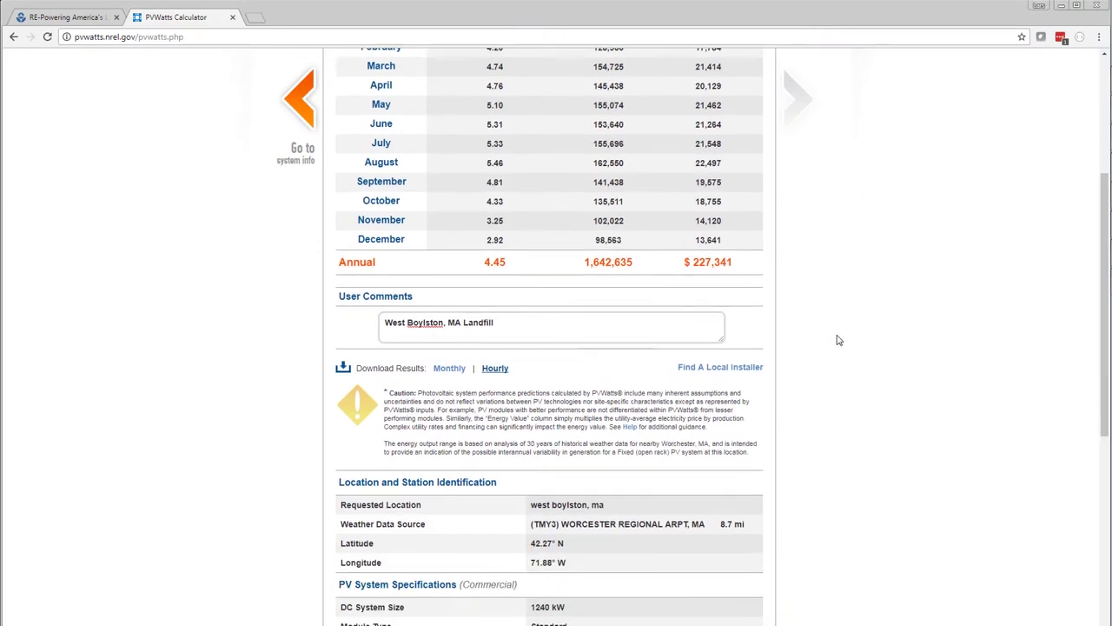
scroll(838, 345, down, 2)
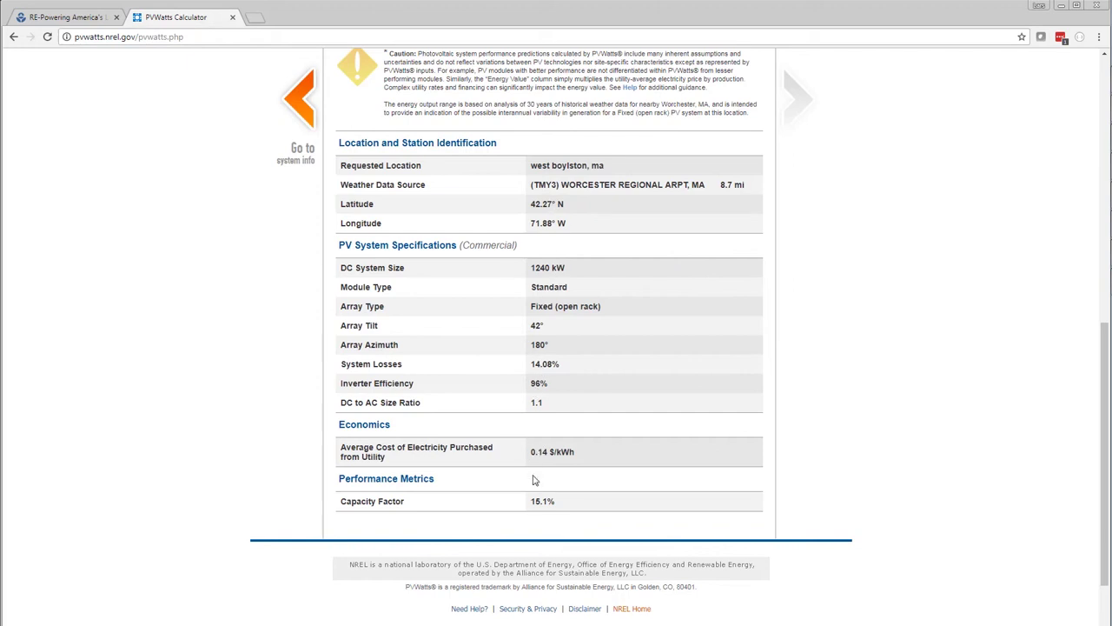
scroll(613, 497, up, 10)
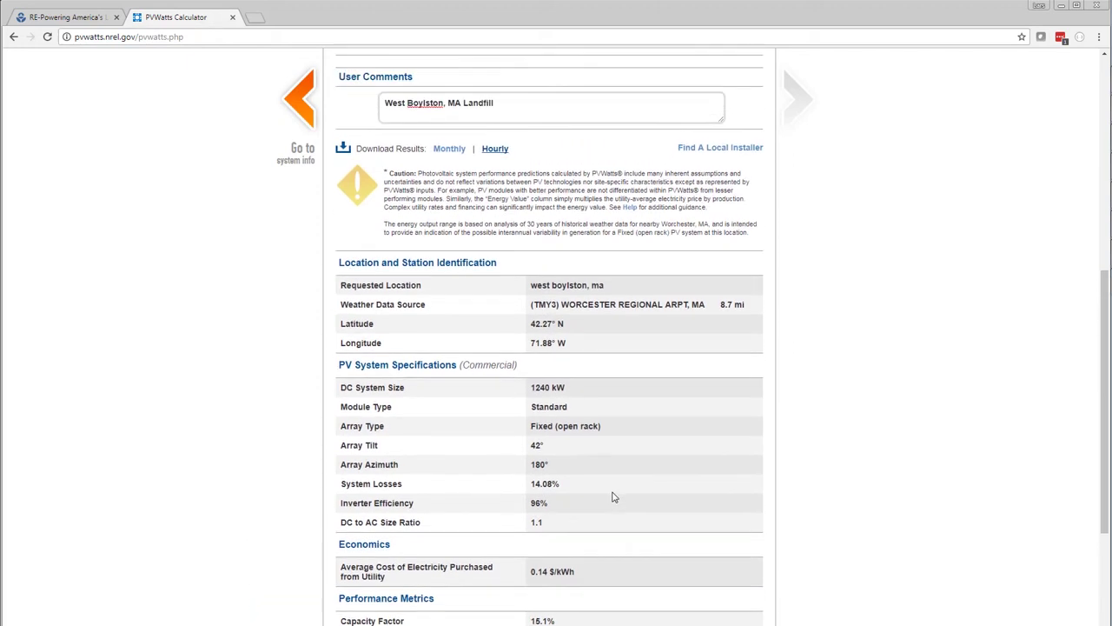